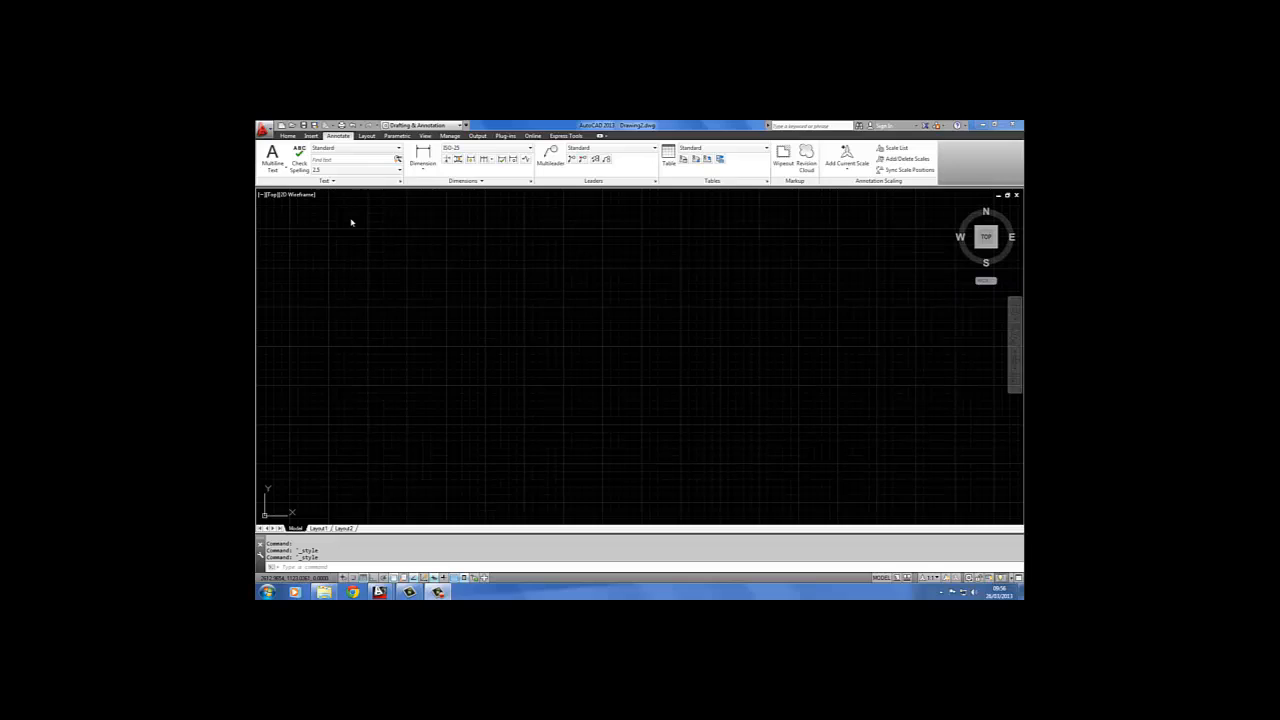
# - Create a new text style named 1-50 P
pyautogui.click(401, 182)
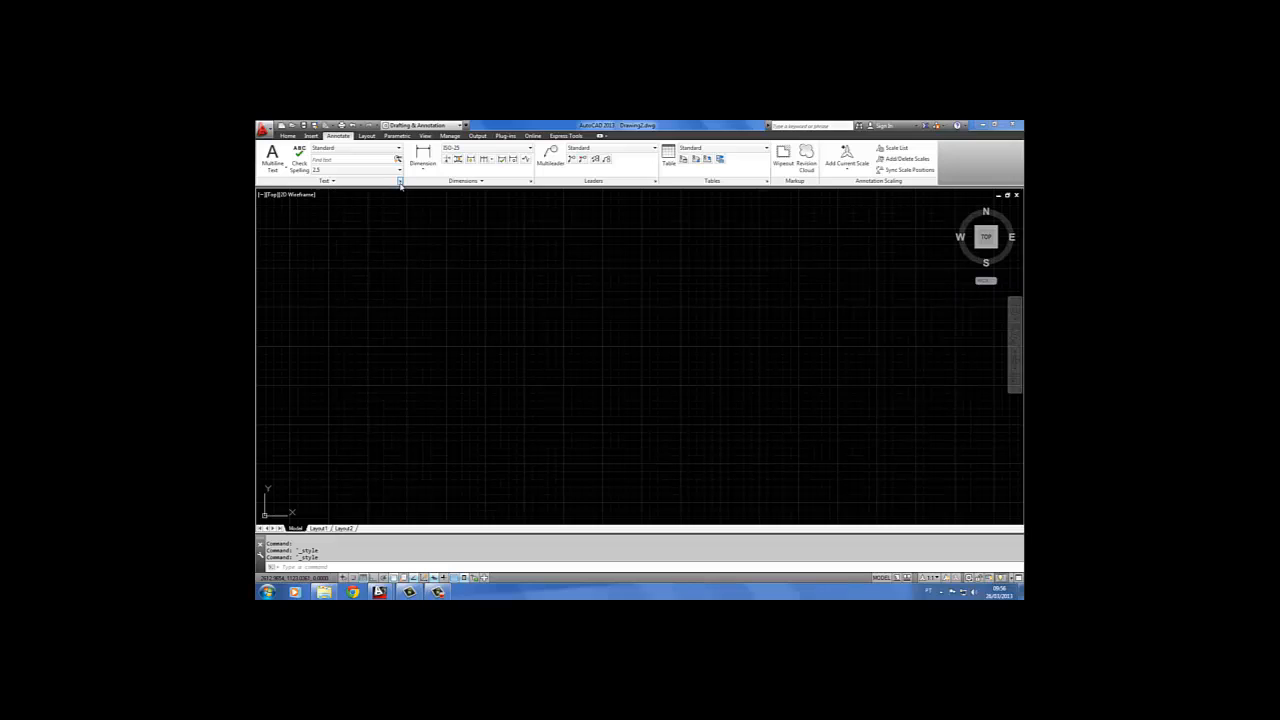
pyautogui.click(400, 183)
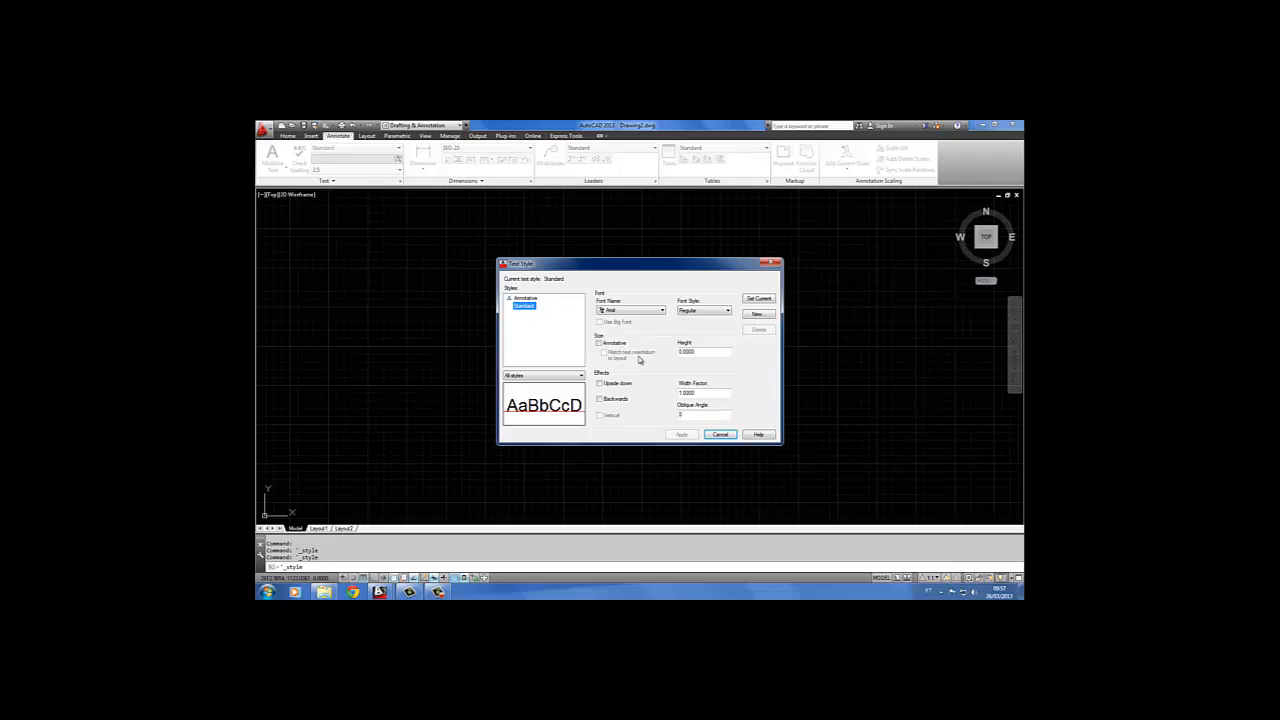
pyautogui.click(757, 315)
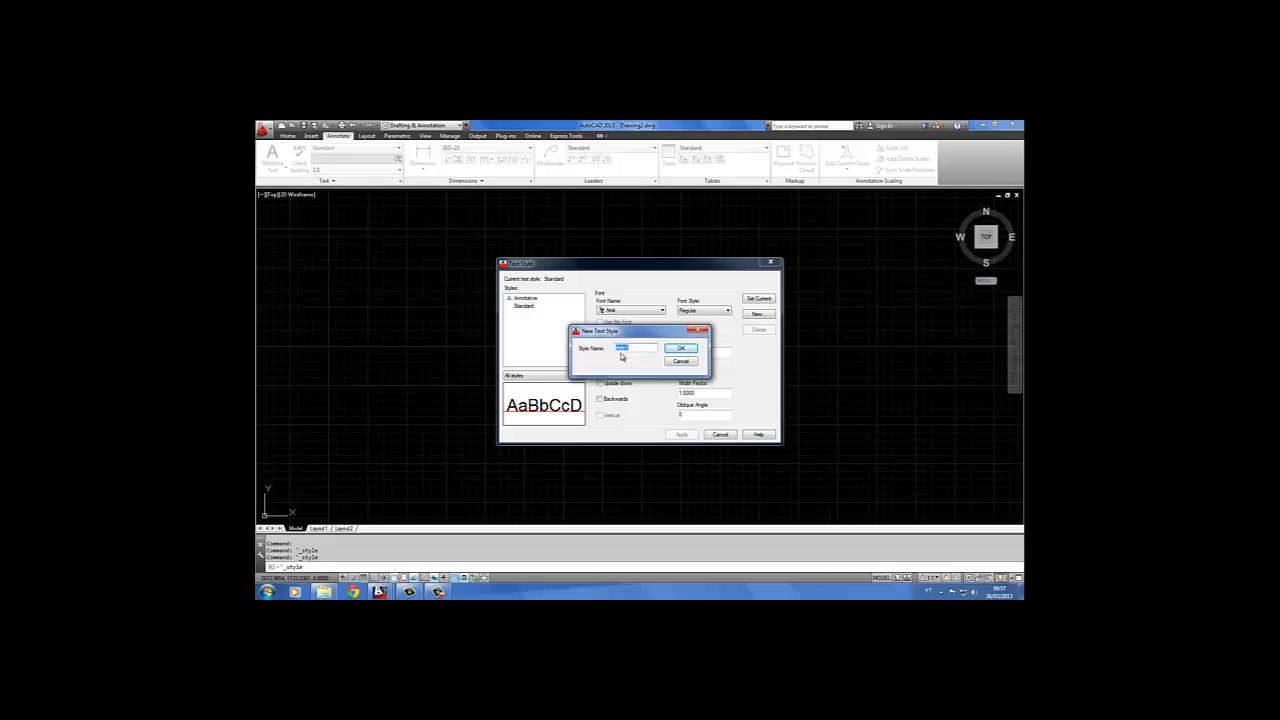
pyautogui.write('T')
pyautogui.write(':50 P')
pyautogui.click(683, 348)
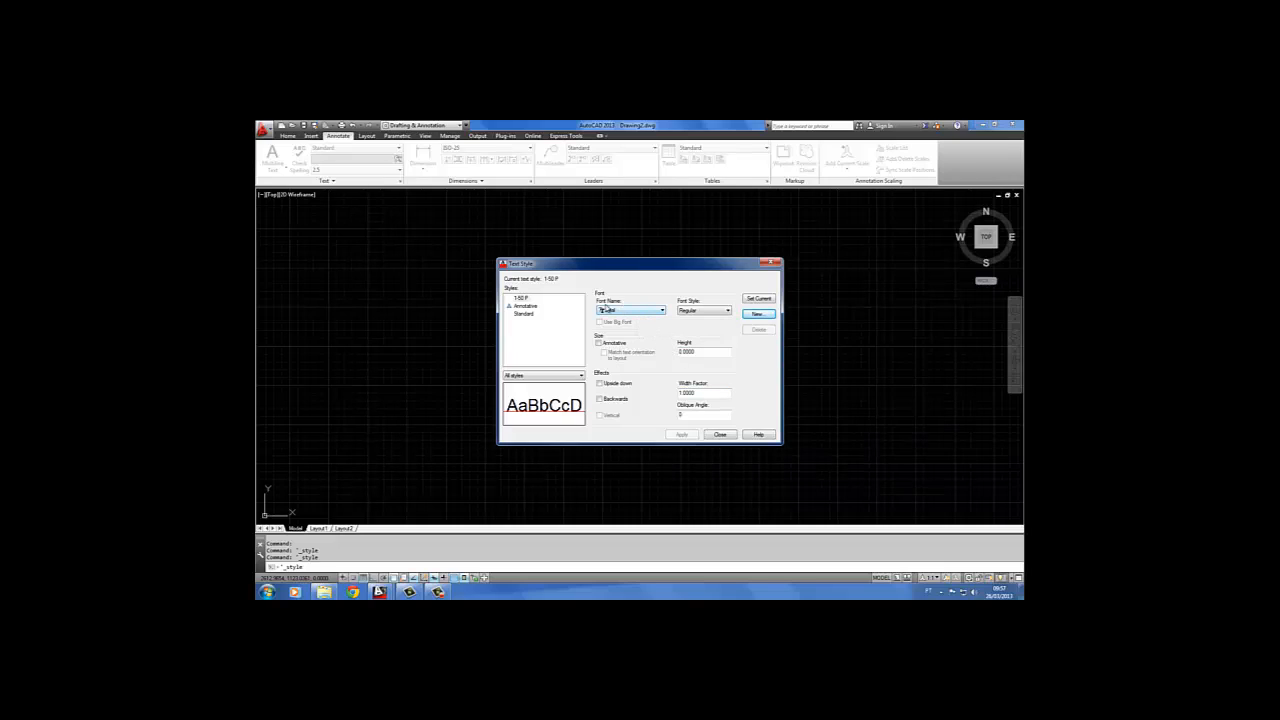
# - Set the 1-50 P text style's font to romans.shx and its height to 10, and apply the changes
pyautogui.click(636, 311)
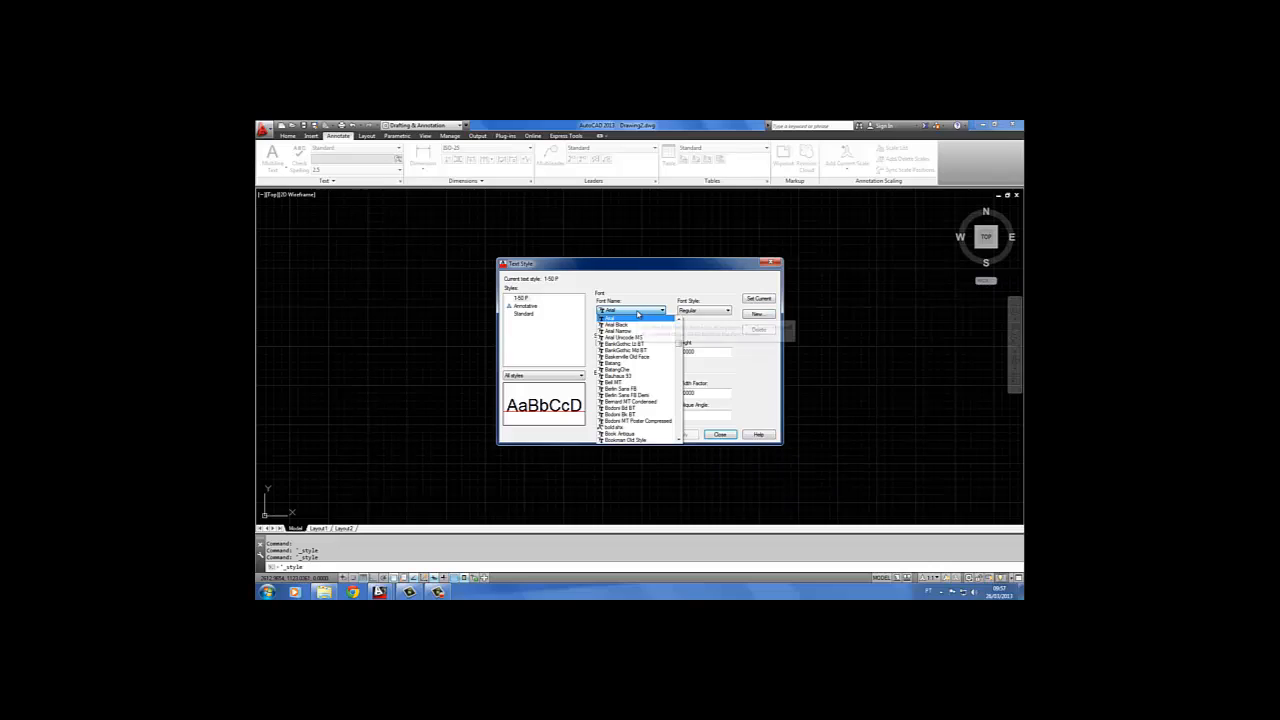
pyautogui.press('r')
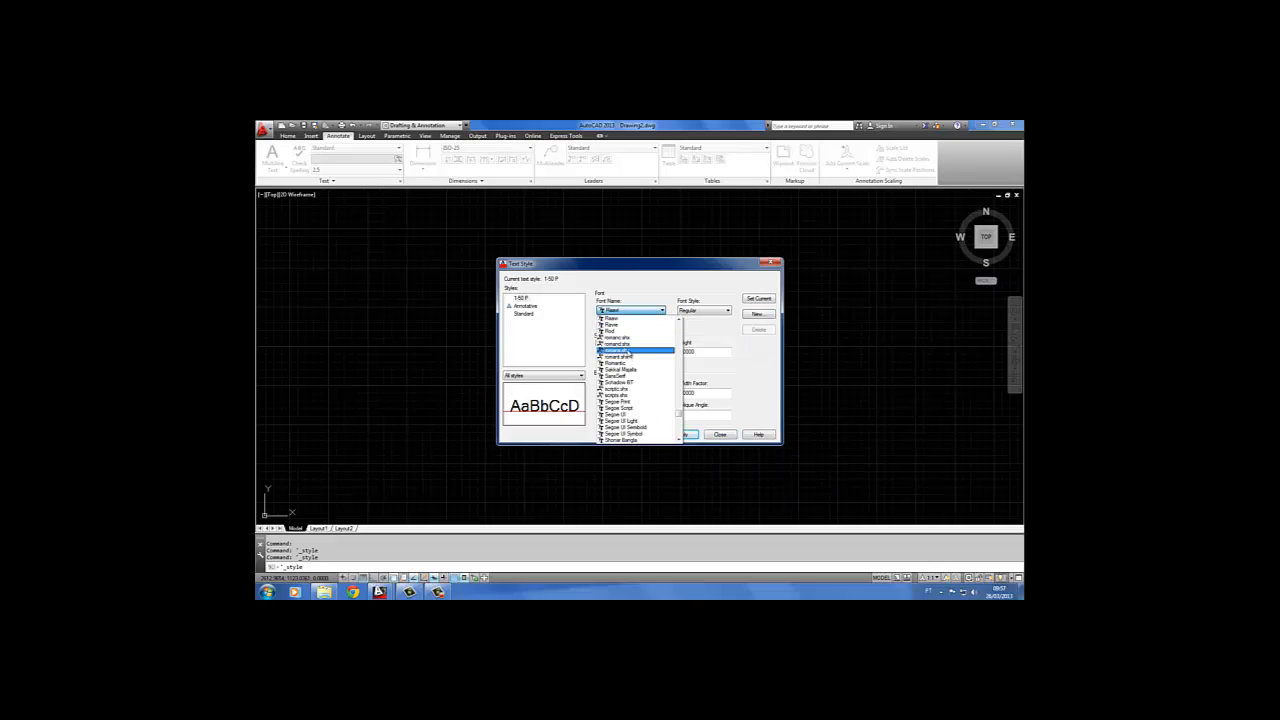
pyautogui.click(628, 349)
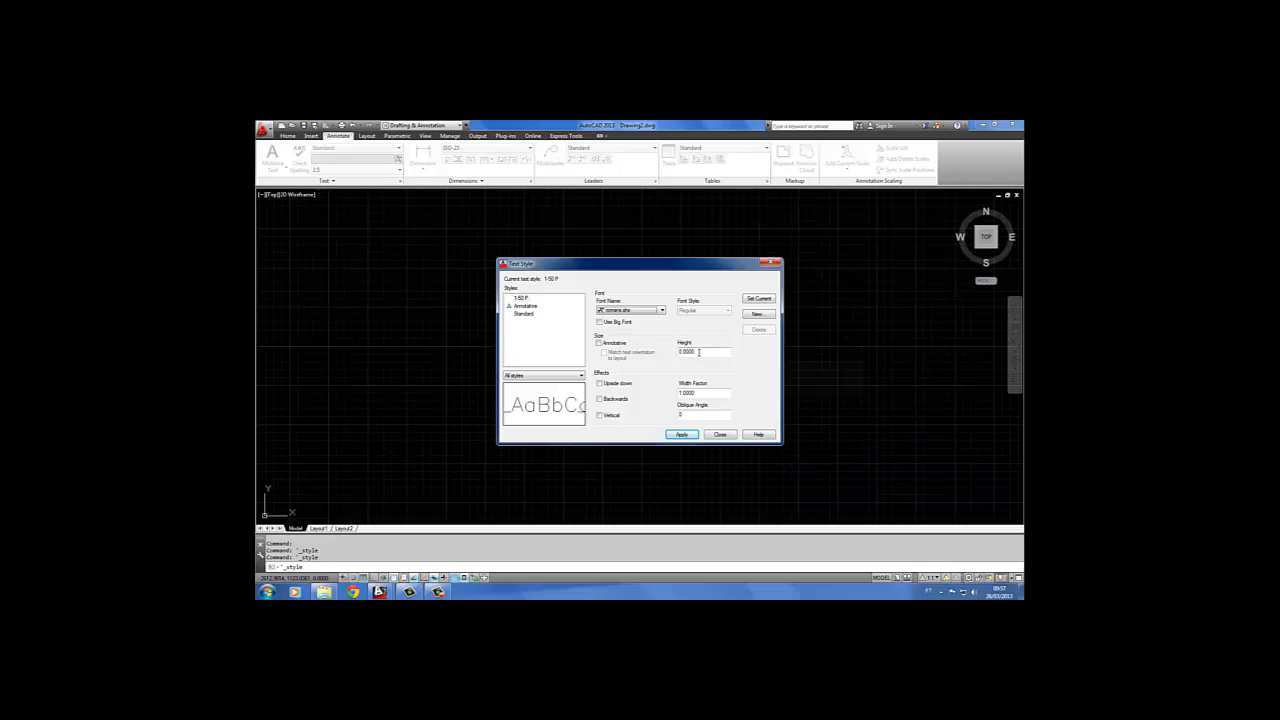
pyautogui.moveTo(699, 352); pyautogui.dragTo(673, 357)
pyautogui.write('10')
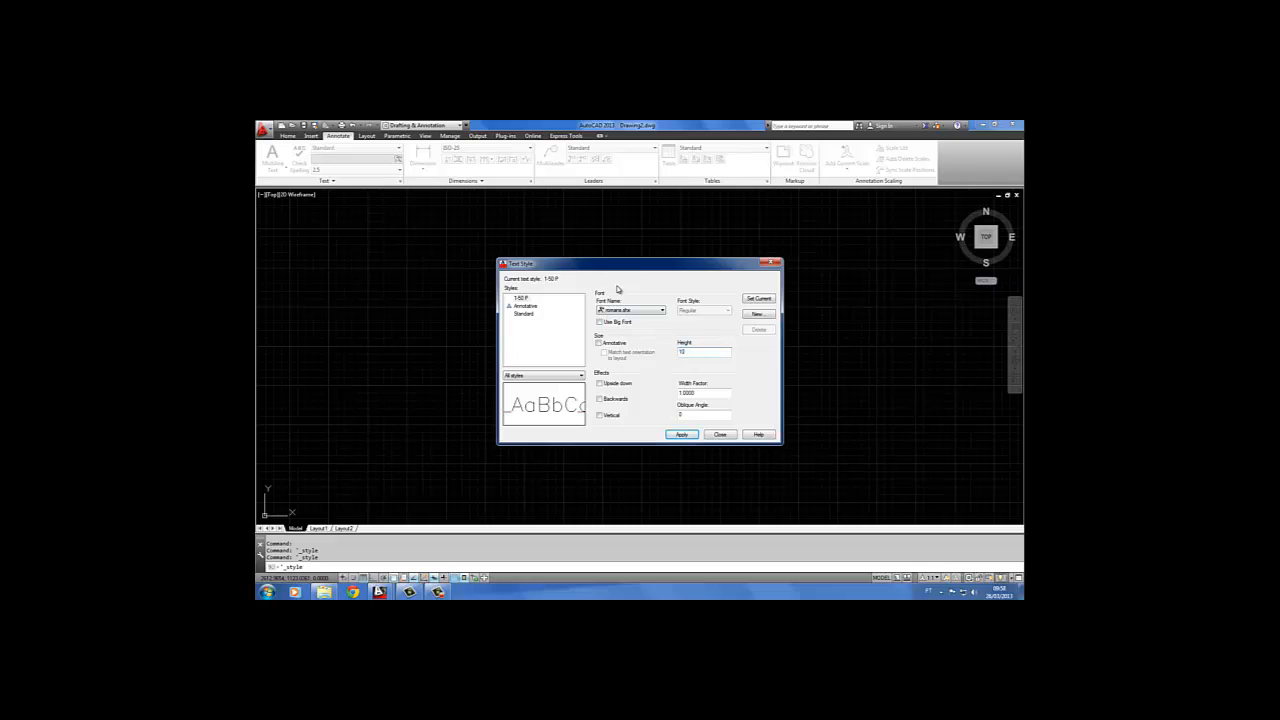
pyautogui.click(680, 435)
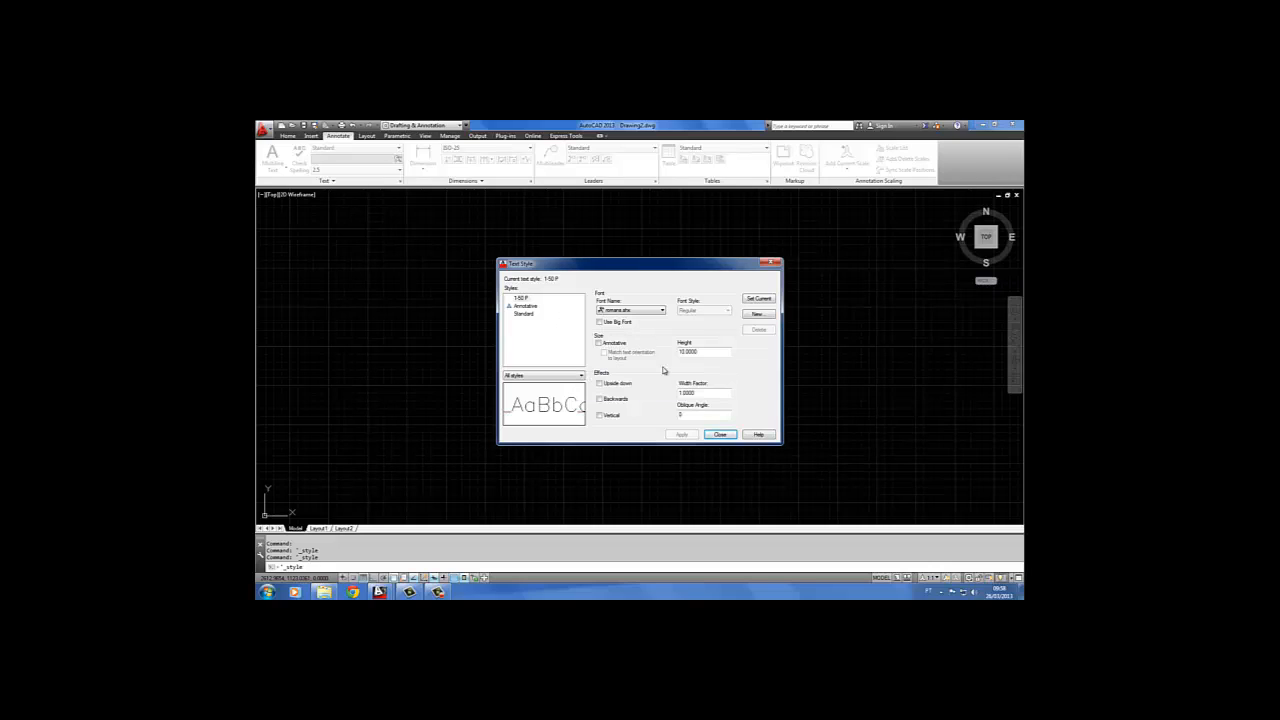
# - Create a text style named 1-50 M with a height of 12.5 and apply it
pyautogui.click(757, 314)
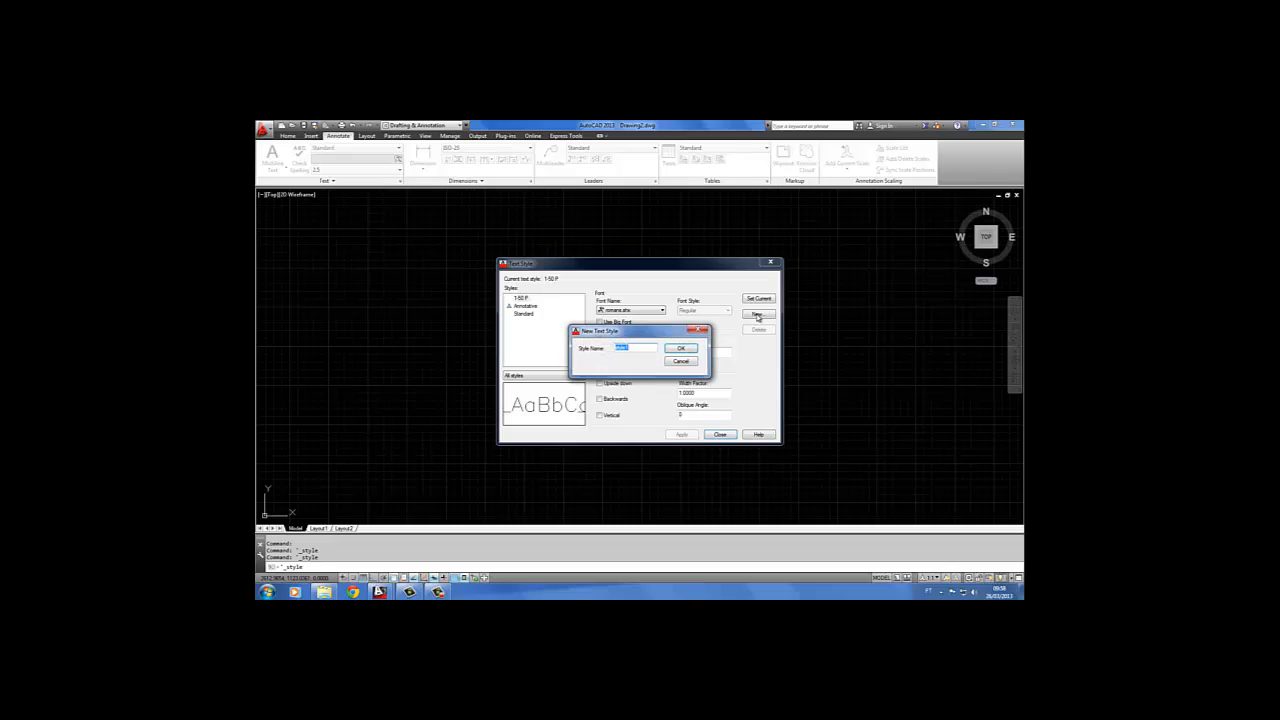
pyautogui.write('1:50 M')
pyautogui.click(681, 348)
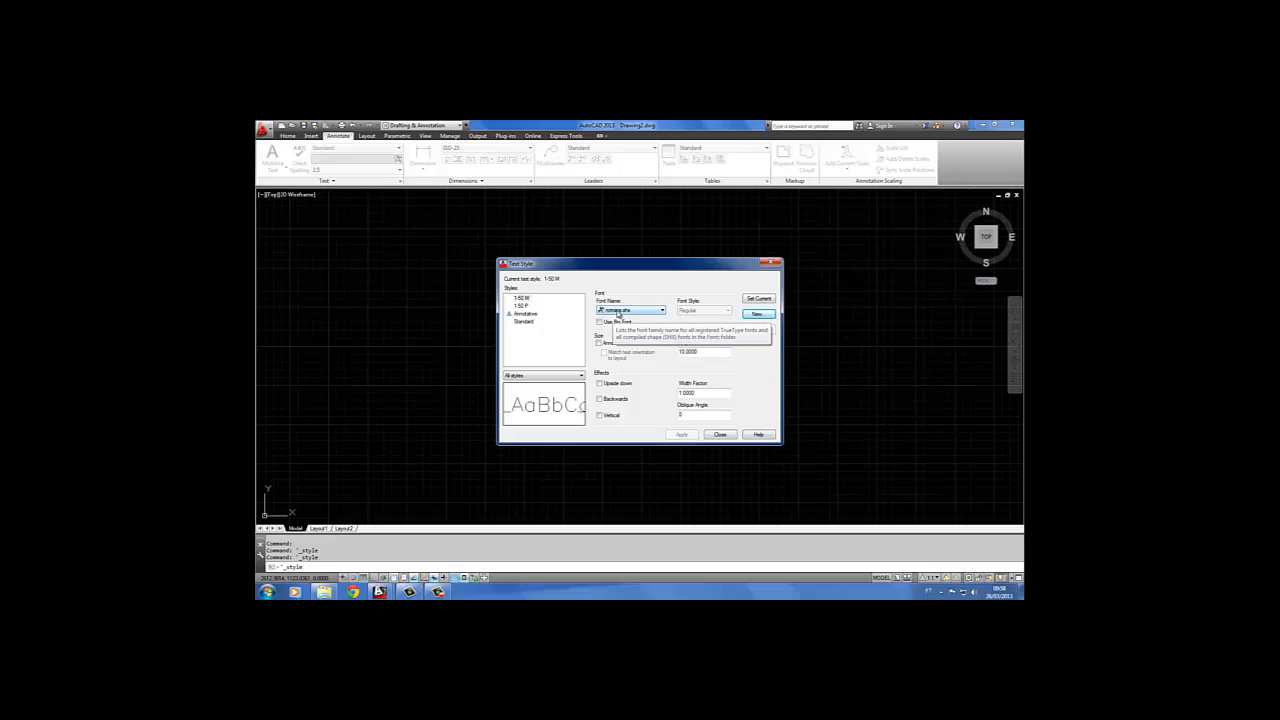
pyautogui.moveTo(718, 351); pyautogui.dragTo(660, 355)
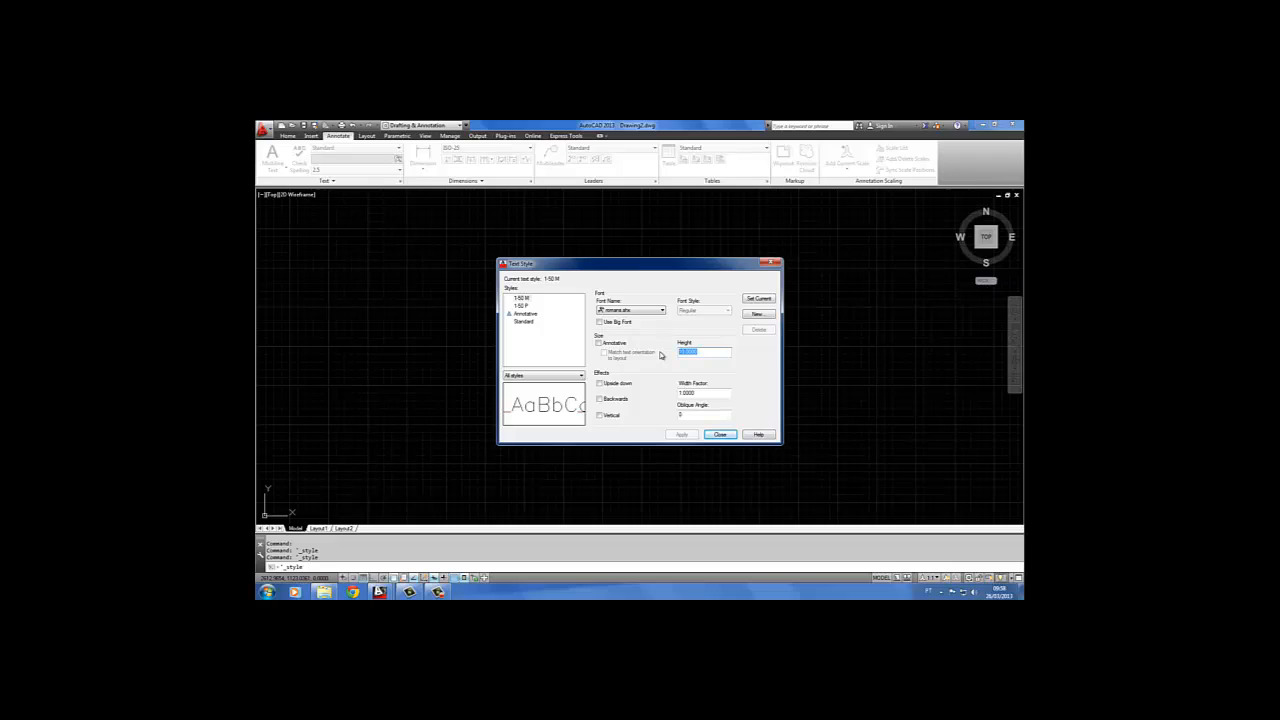
pyautogui.write('12')
pyautogui.write('12.5')
pyautogui.click(681, 434)
# - Create a text style named 1-50 G with a height of 17.5 and apply it
pyautogui.click(758, 316)
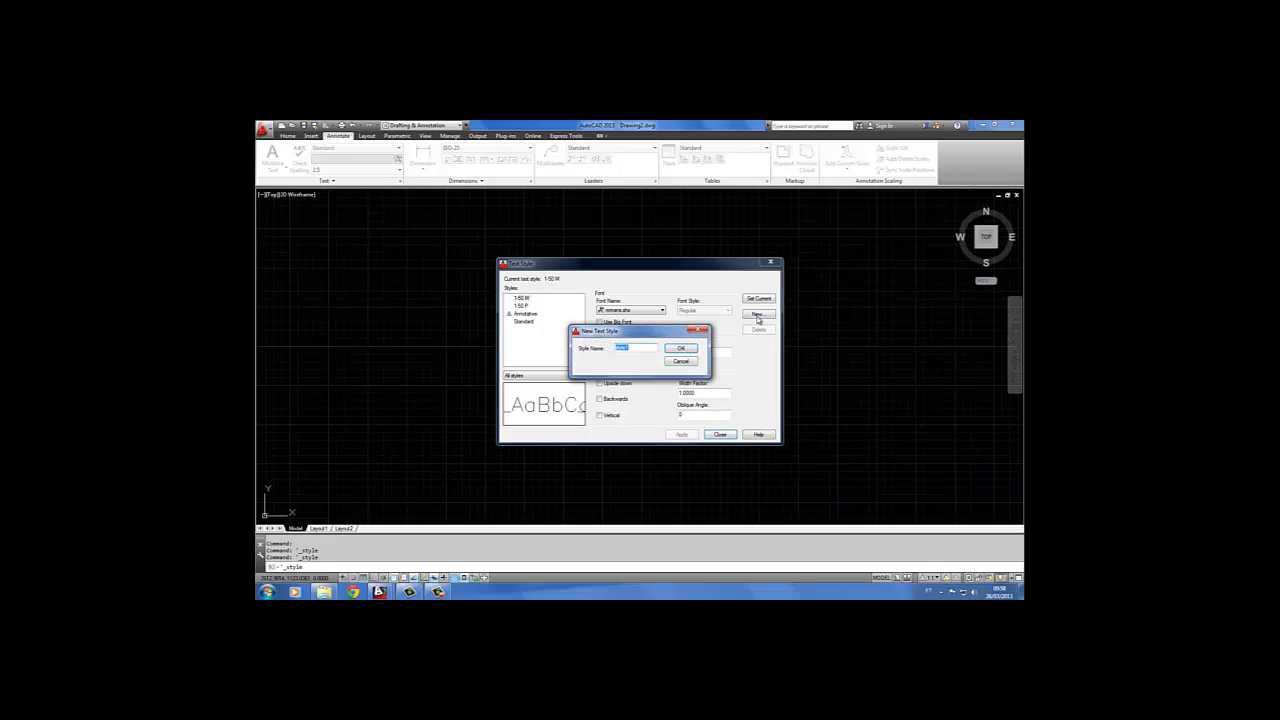
pyautogui.write('1-50 G')
pyautogui.click(680, 349)
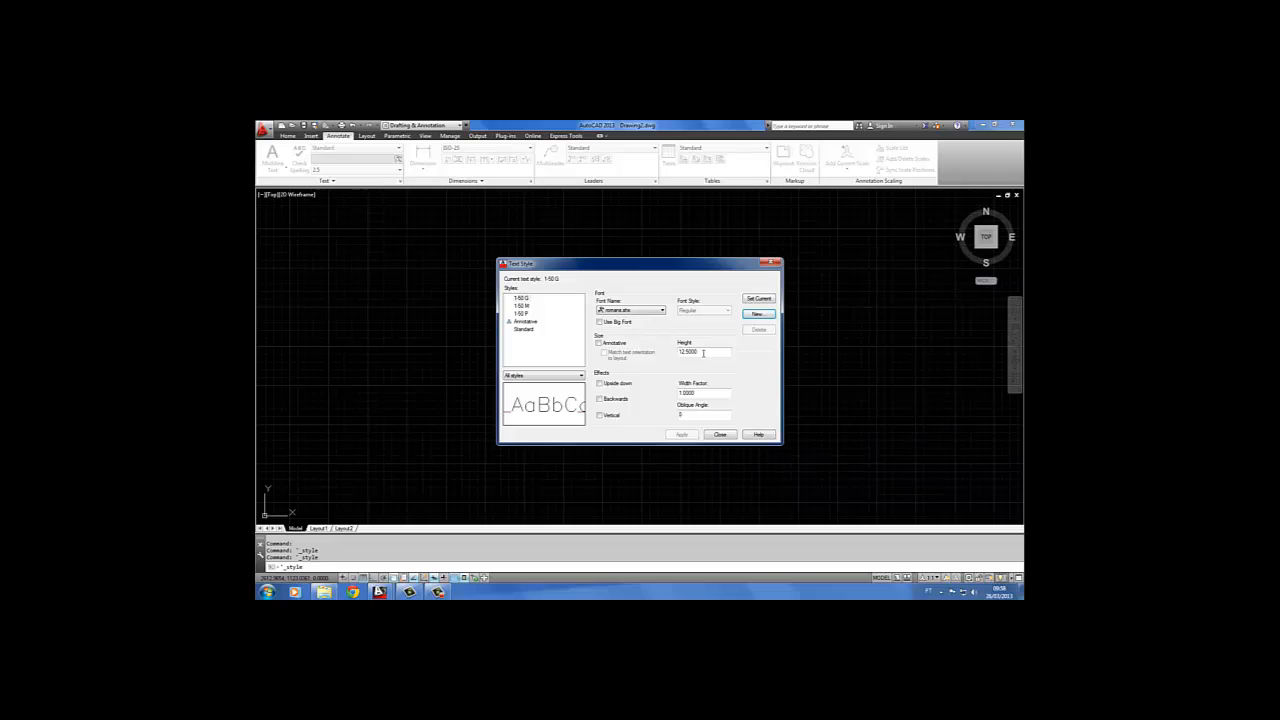
pyautogui.moveTo(703, 353); pyautogui.dragTo(676, 353)
pyautogui.write('175')
pyautogui.click(681, 435)
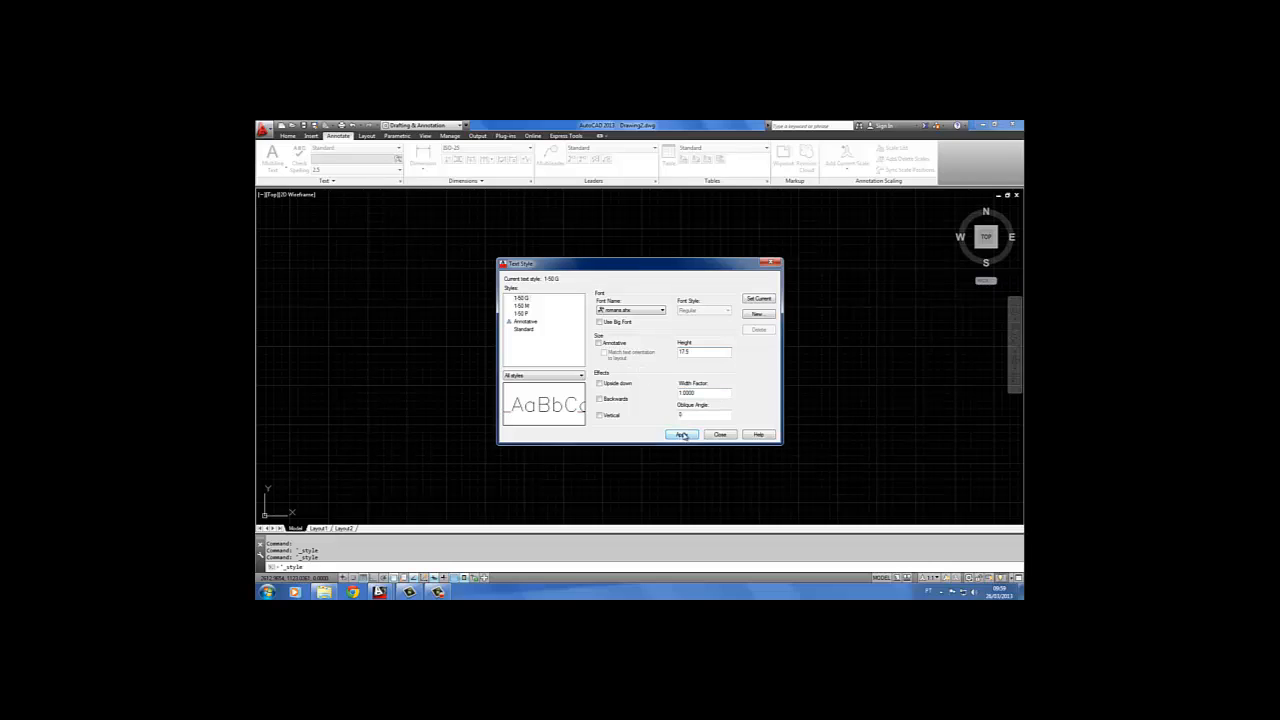
# - Review the heights of the 1-50 P, 1-50 M and 1-50 G styles, and check the drawing's list of available text styles
pyautogui.click(522, 313)
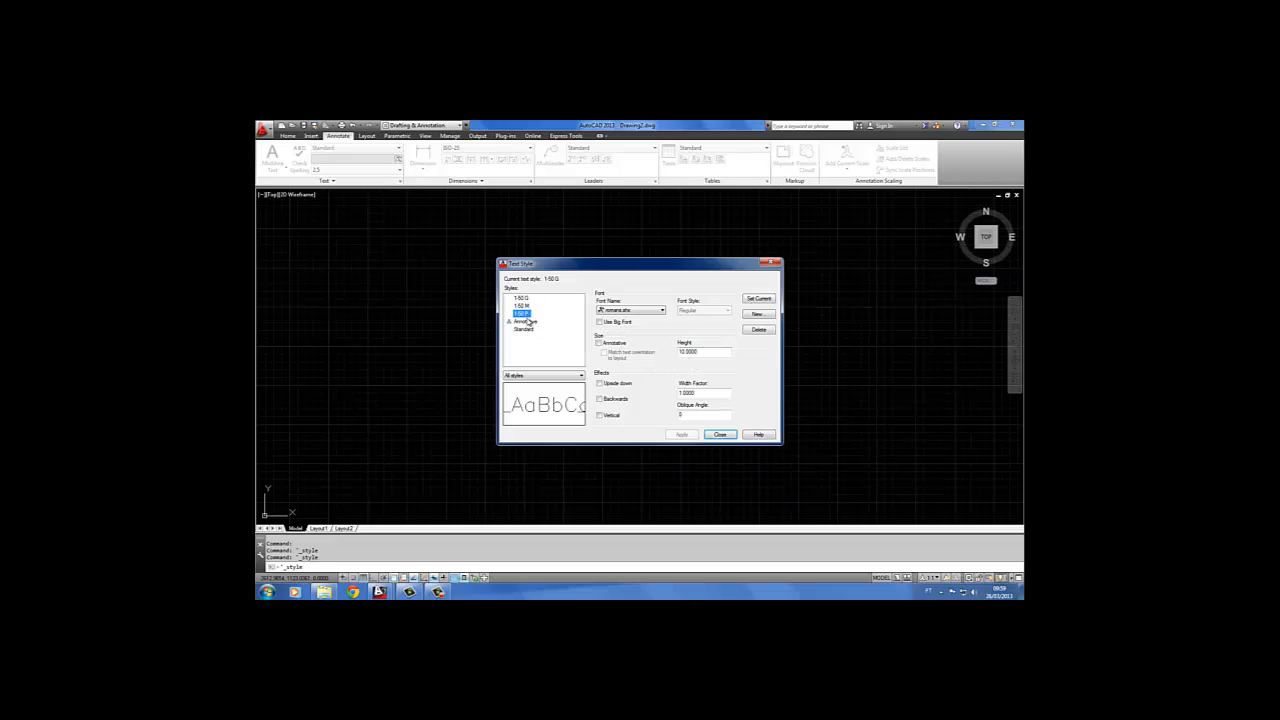
pyautogui.click(521, 305)
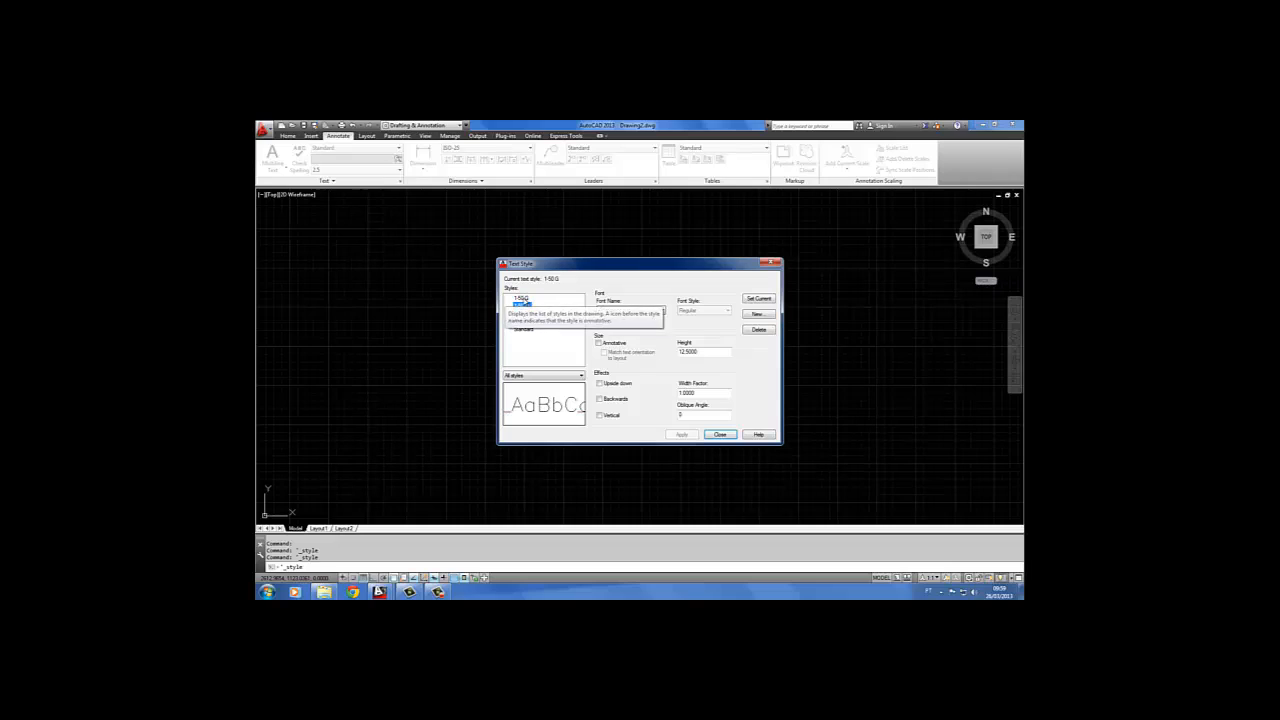
pyautogui.click(528, 299)
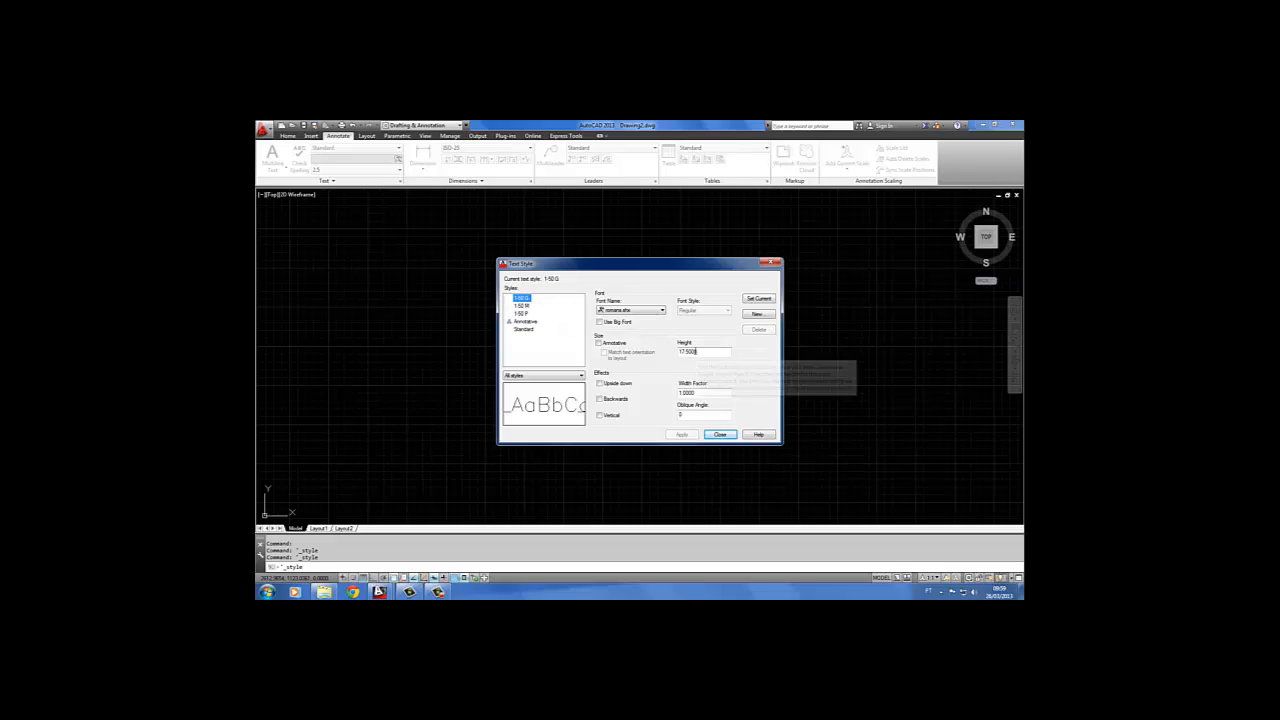
pyautogui.click(522, 313)
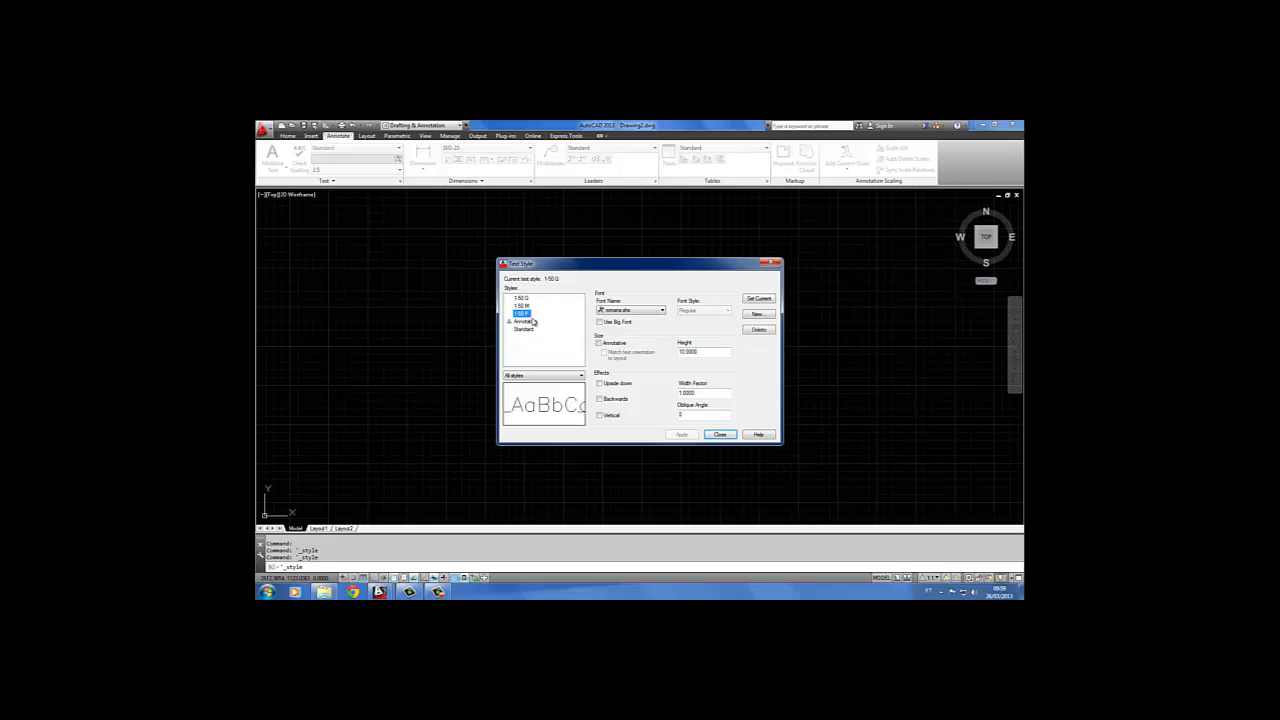
pyautogui.press('Up')
pyautogui.press('Up')
pyautogui.click(775, 263)
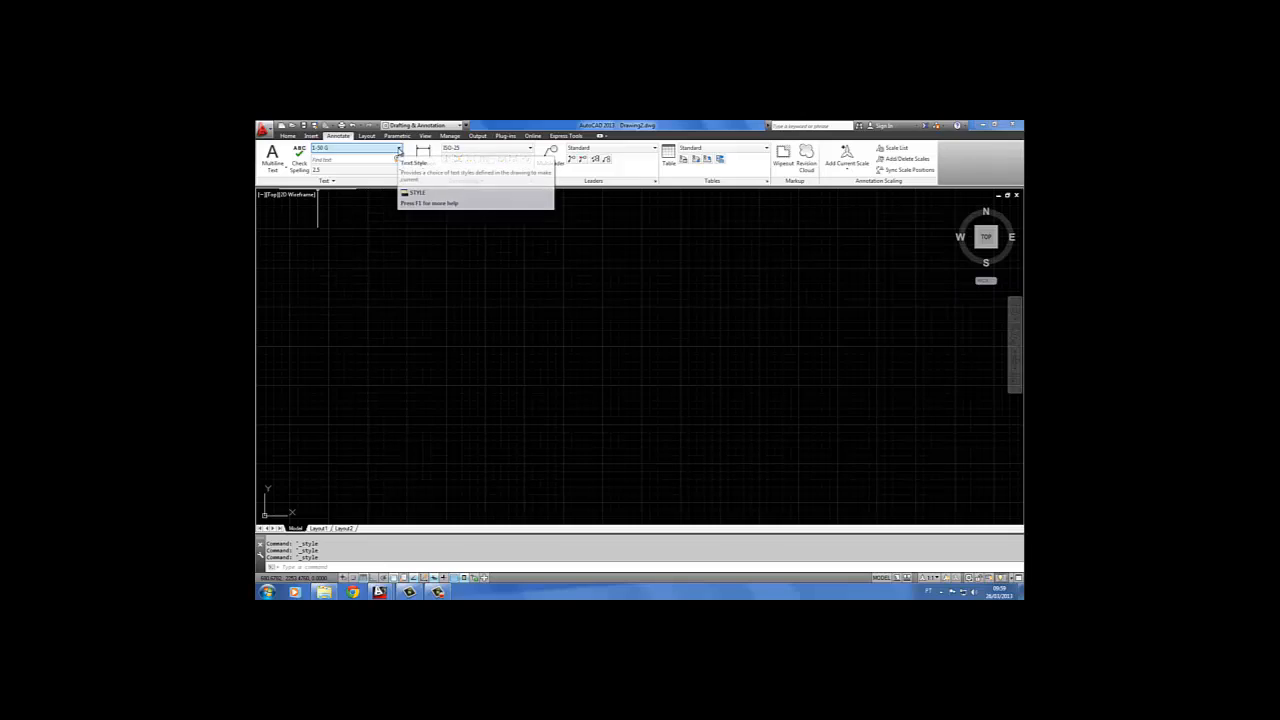
pyautogui.click(398, 150)
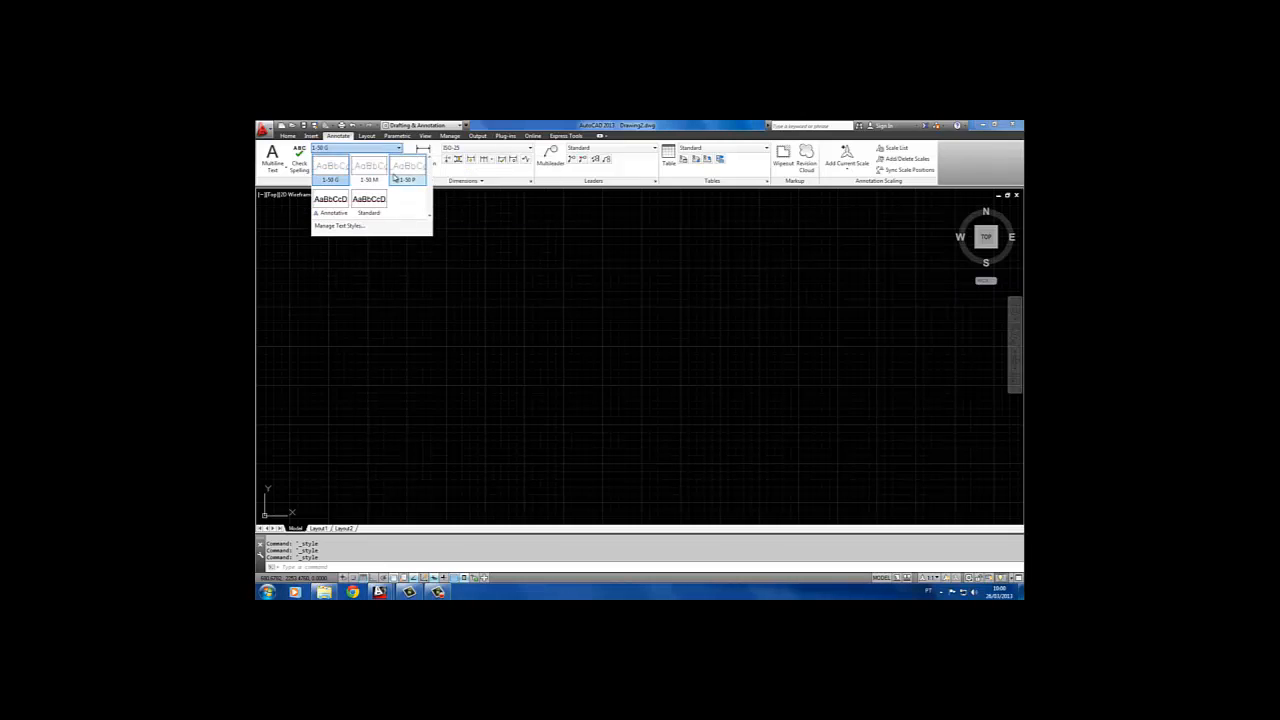
pyautogui.click(424, 269)
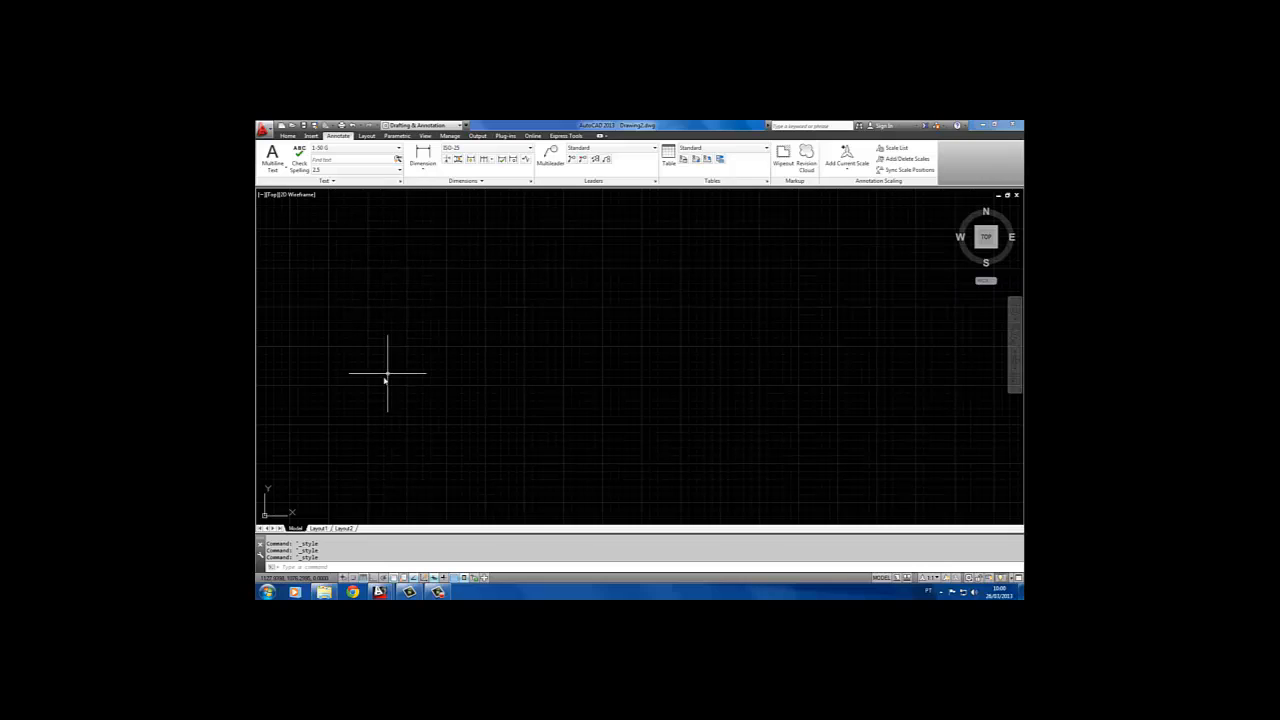
# - Switch to the drawing ARQUIVO PADRÃO.dwg and make 1-75 M its current text style
pyautogui.moveTo(381, 592)
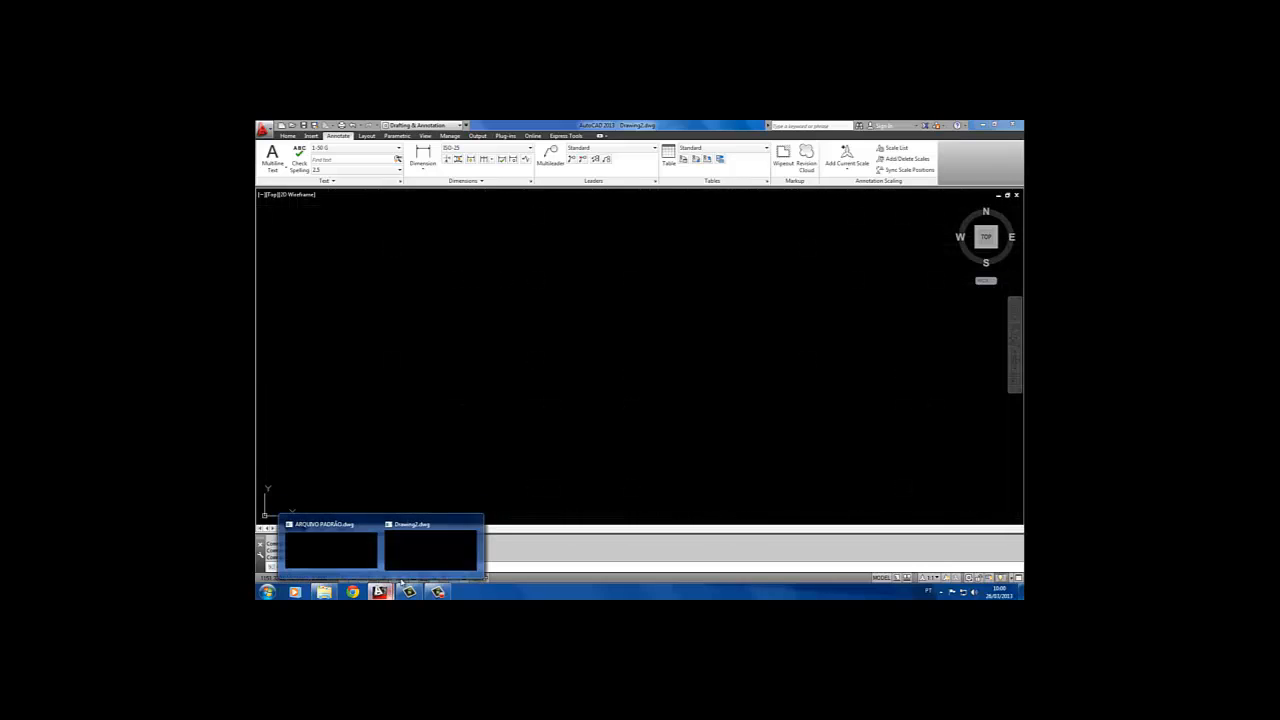
pyautogui.click(354, 551)
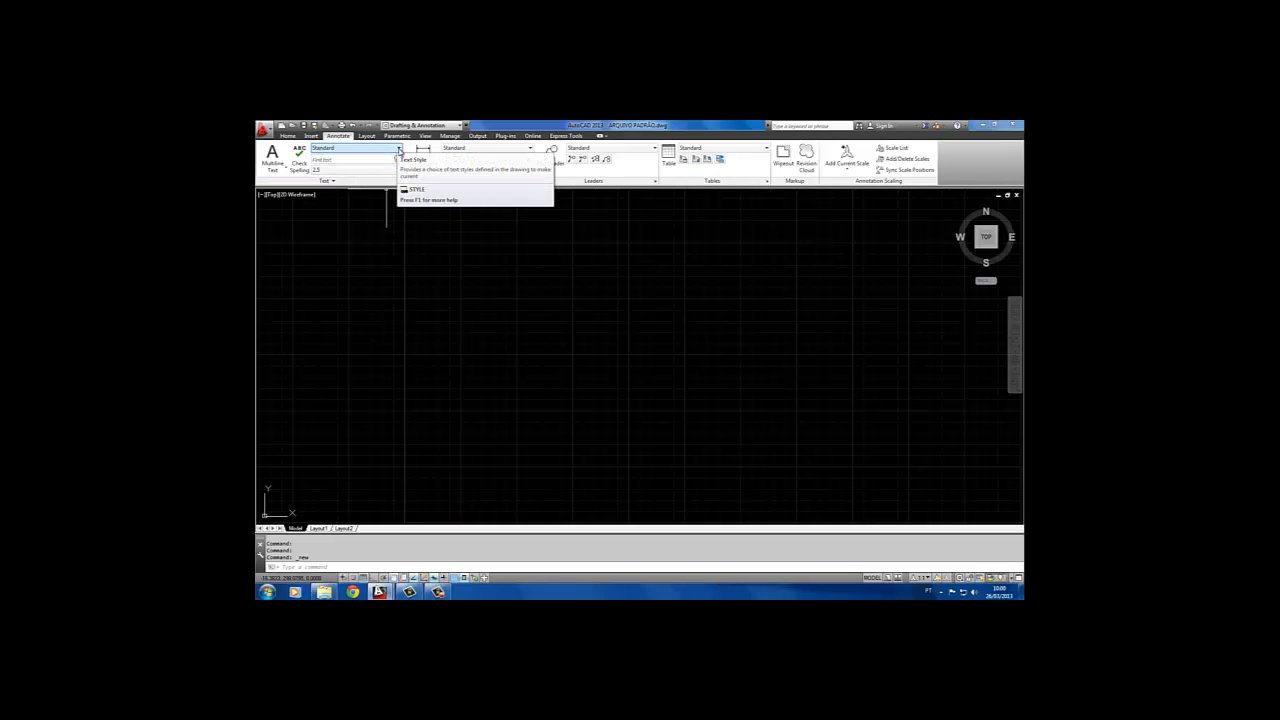
pyautogui.click(398, 149)
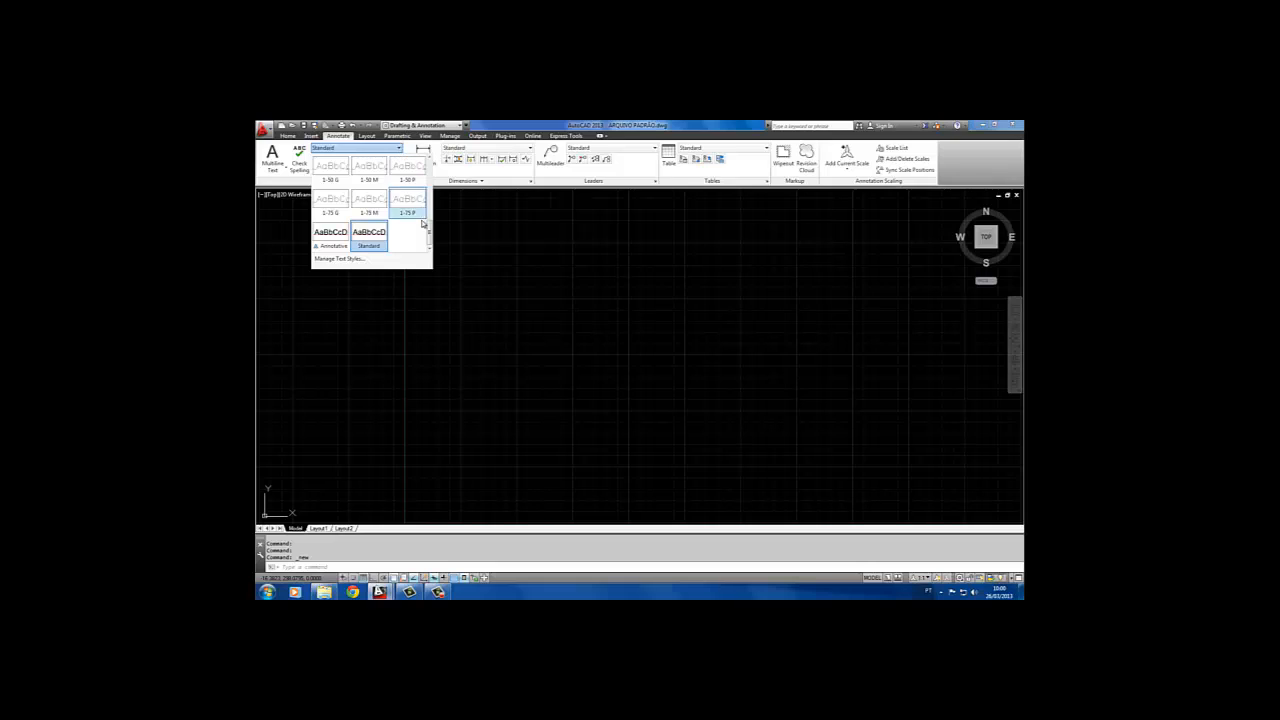
pyautogui.moveTo(430, 234)
pyautogui.mouseDown()
pyautogui.moveTo(429, 173)
pyautogui.moveTo(436, 241)
pyautogui.mouseUp()
pyautogui.click(454, 236)
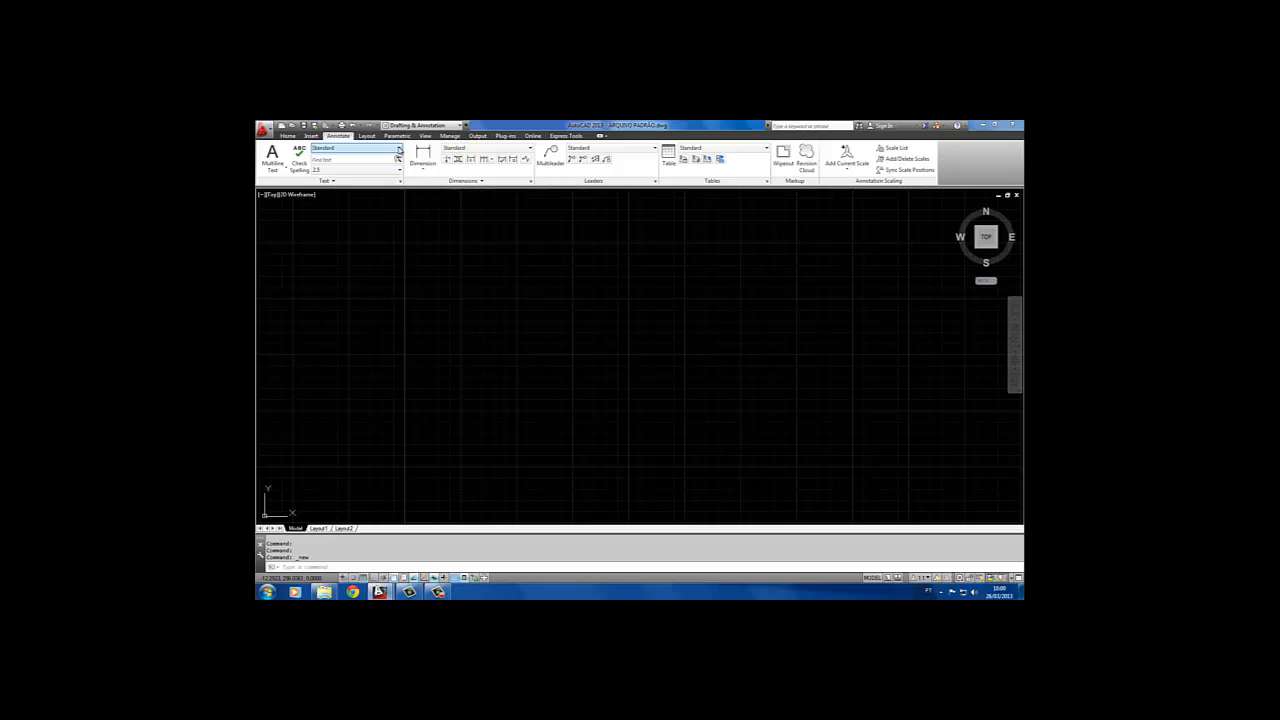
pyautogui.click(398, 148)
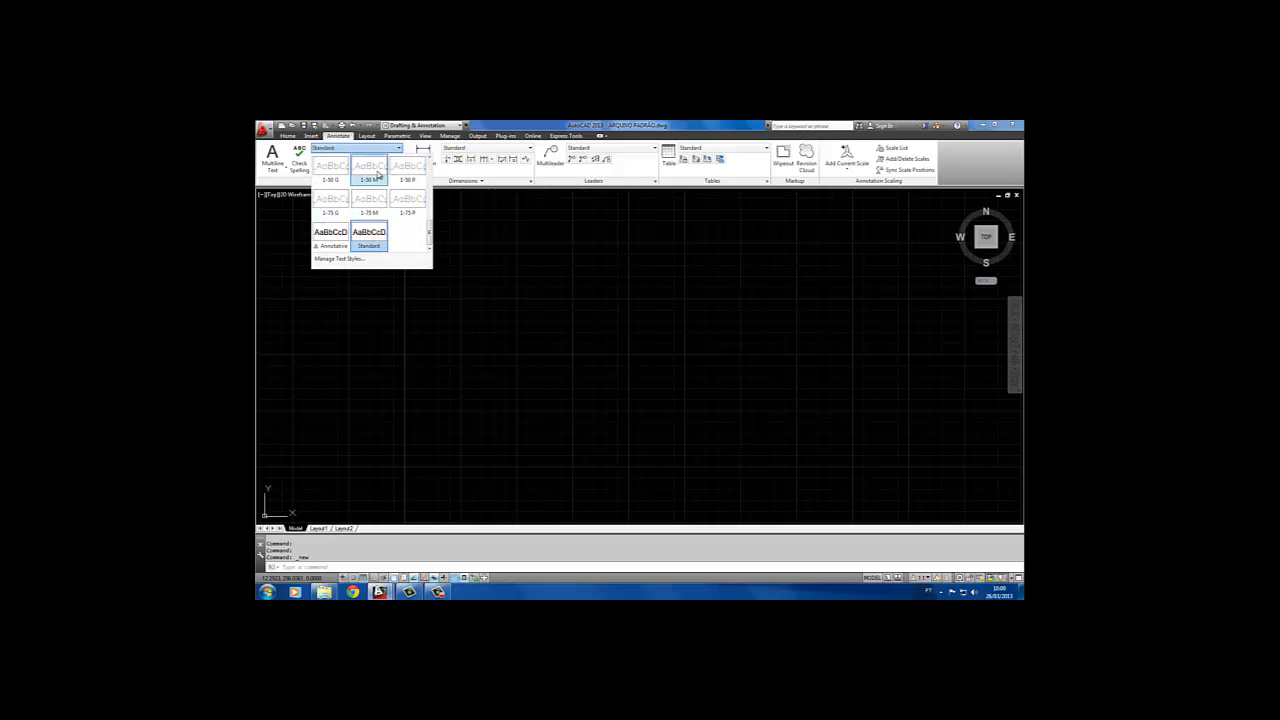
pyautogui.click(362, 340)
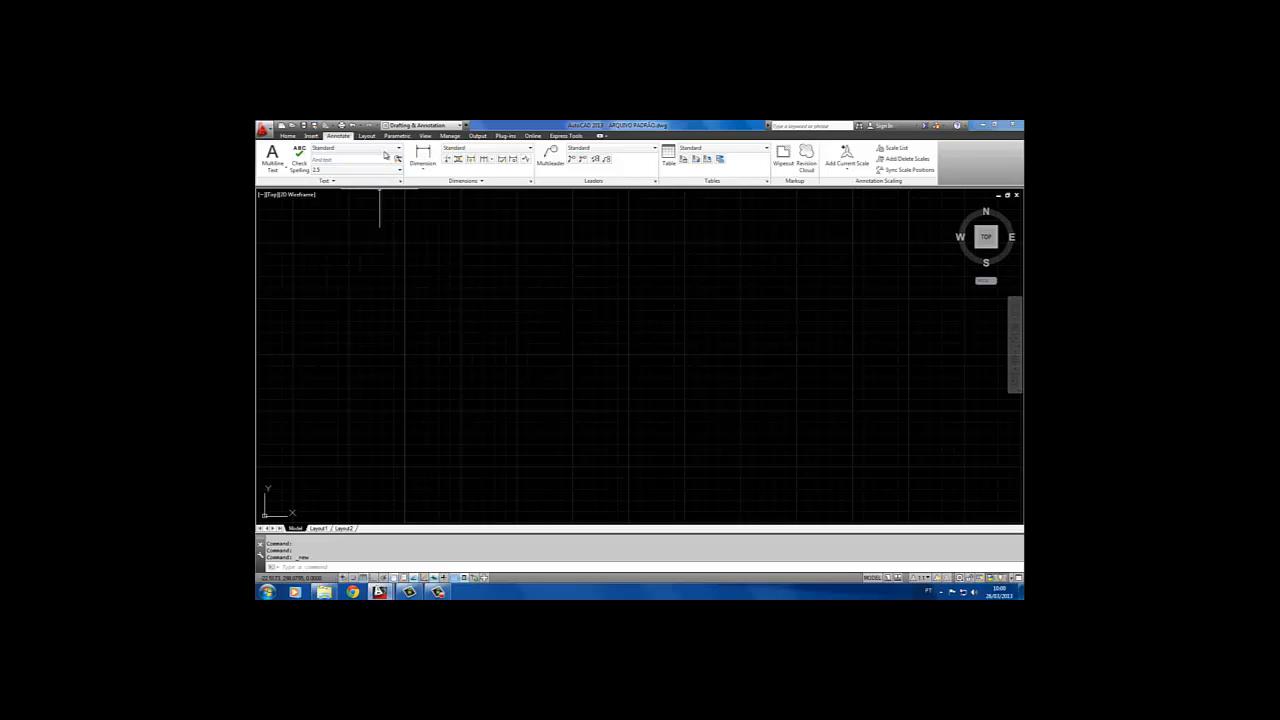
pyautogui.click(385, 150)
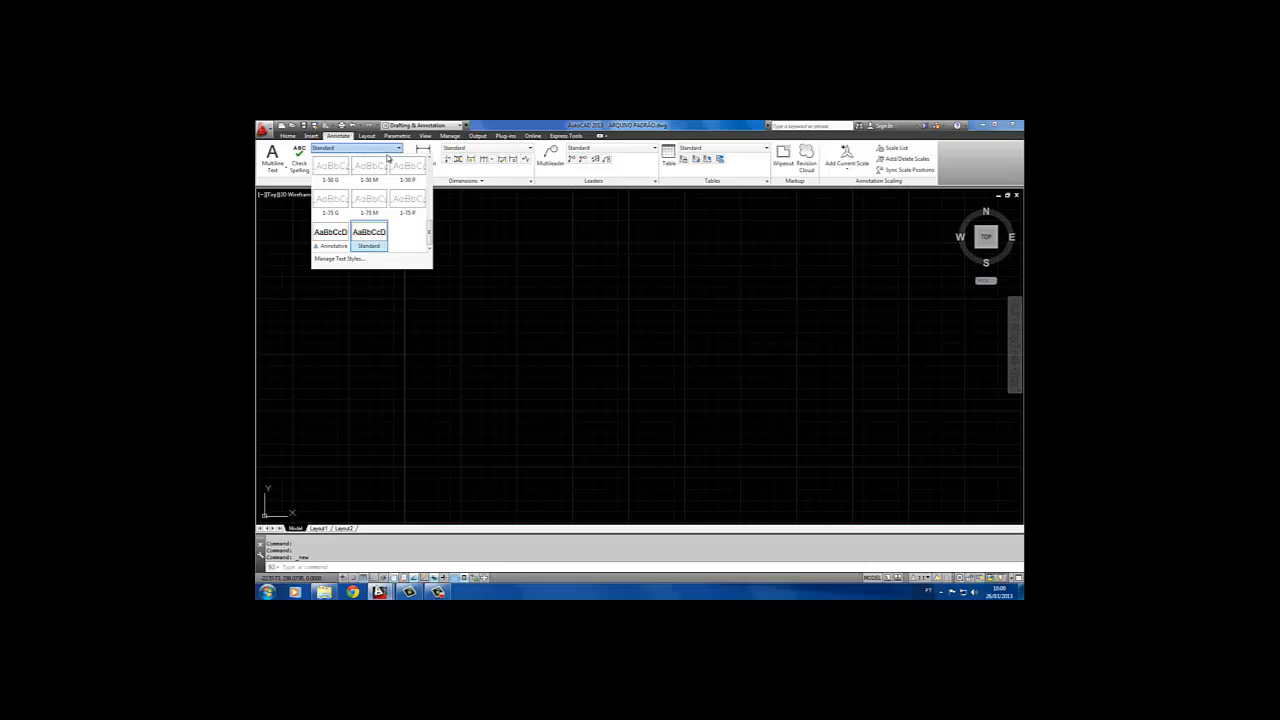
pyautogui.click(376, 205)
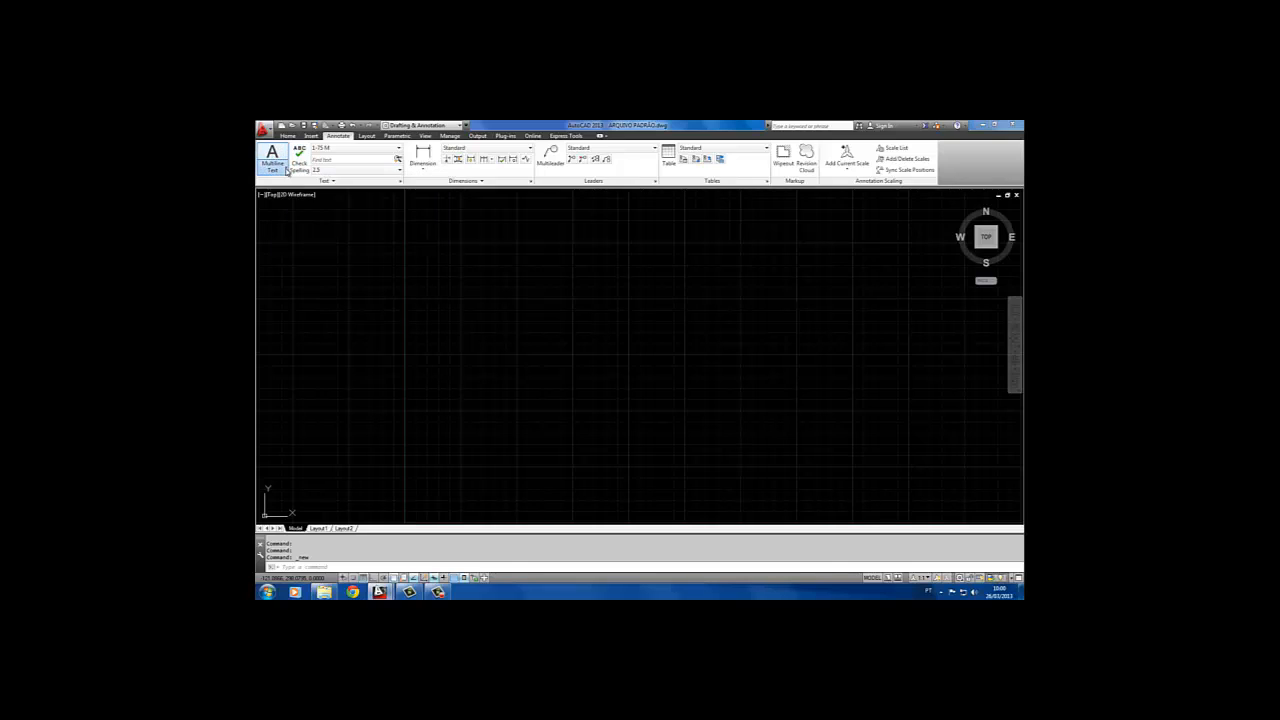
# - Write the single-line text SALA DE ESTAR in the 1-75 M style at rotation angle 0
pyautogui.click(287, 170)
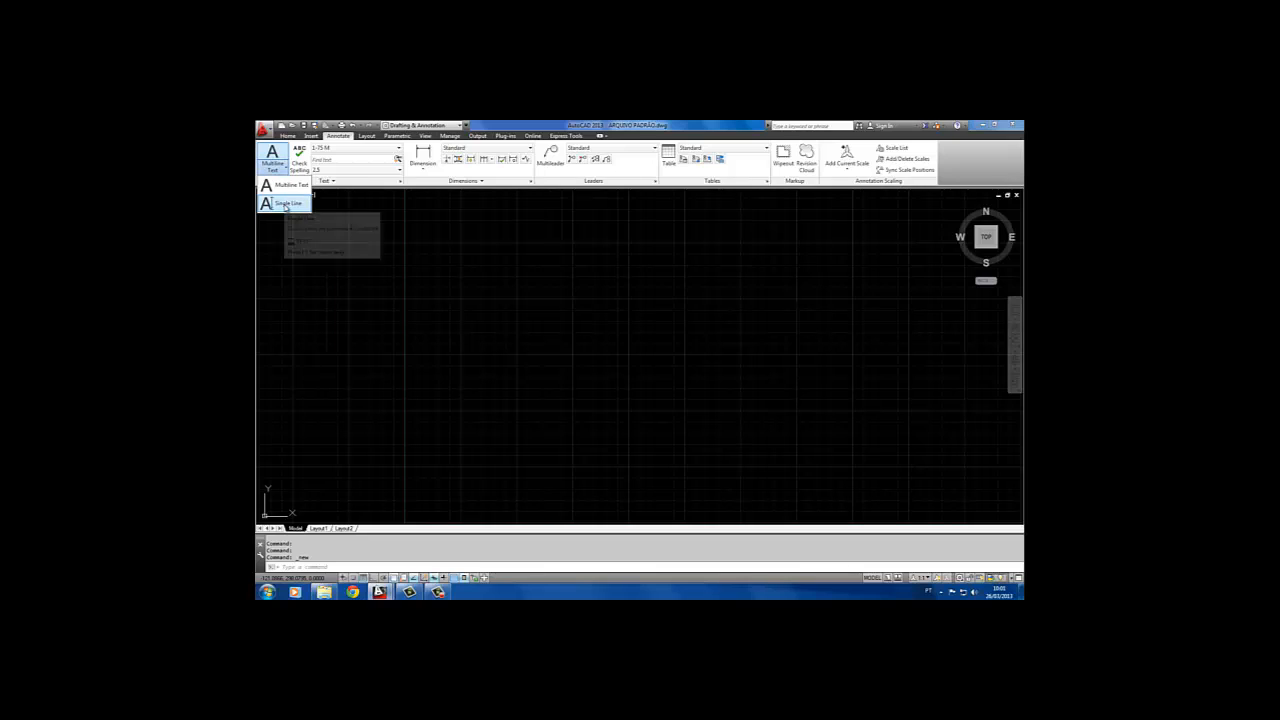
pyautogui.click(284, 205)
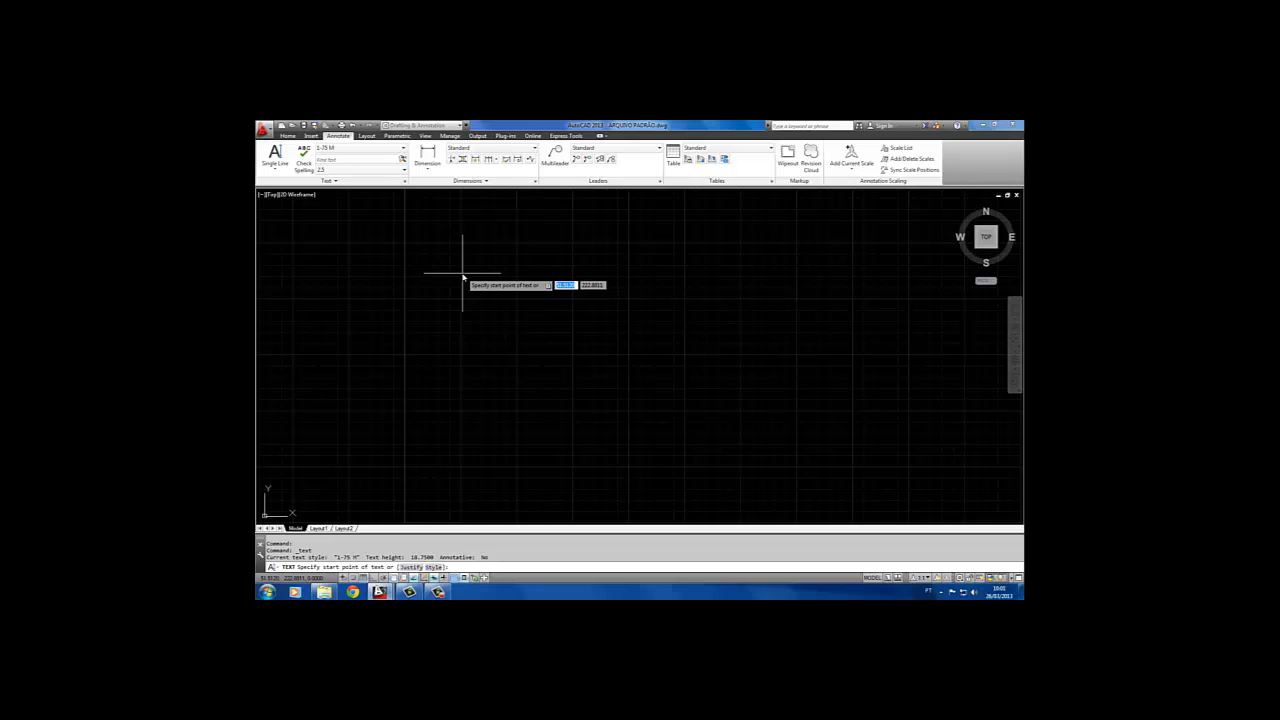
pyautogui.press('Escape')
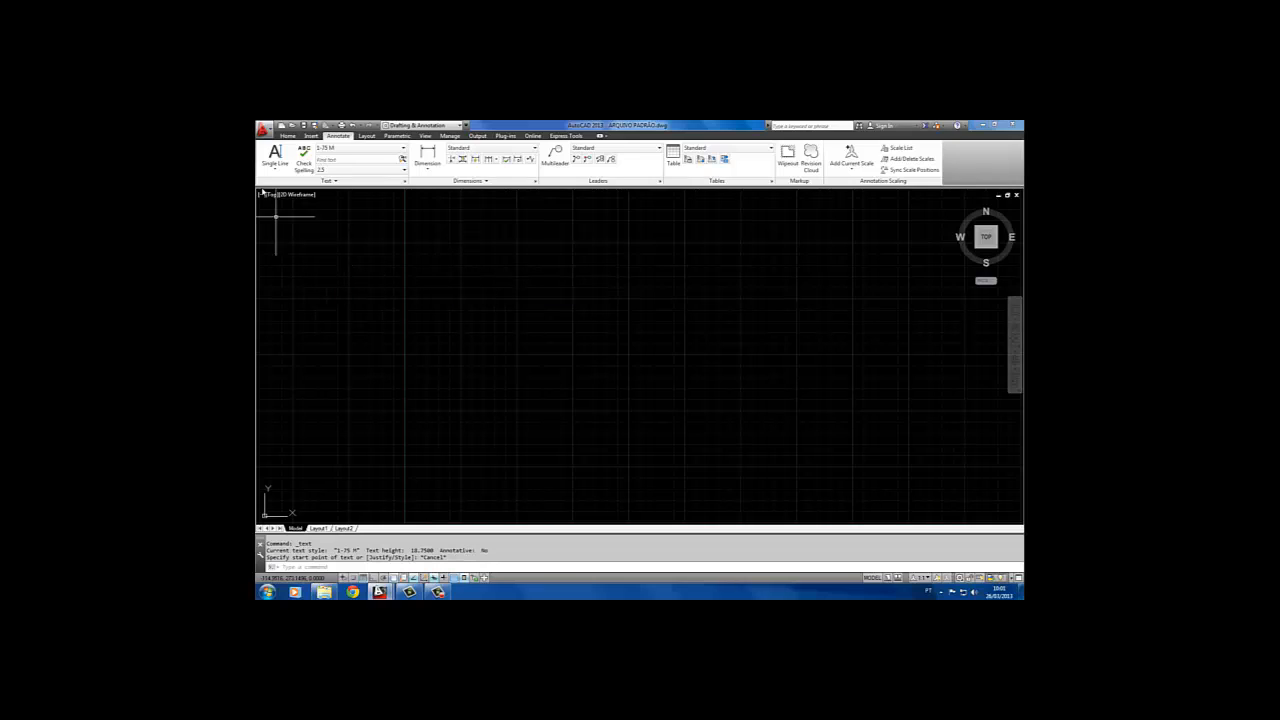
pyautogui.click(275, 156)
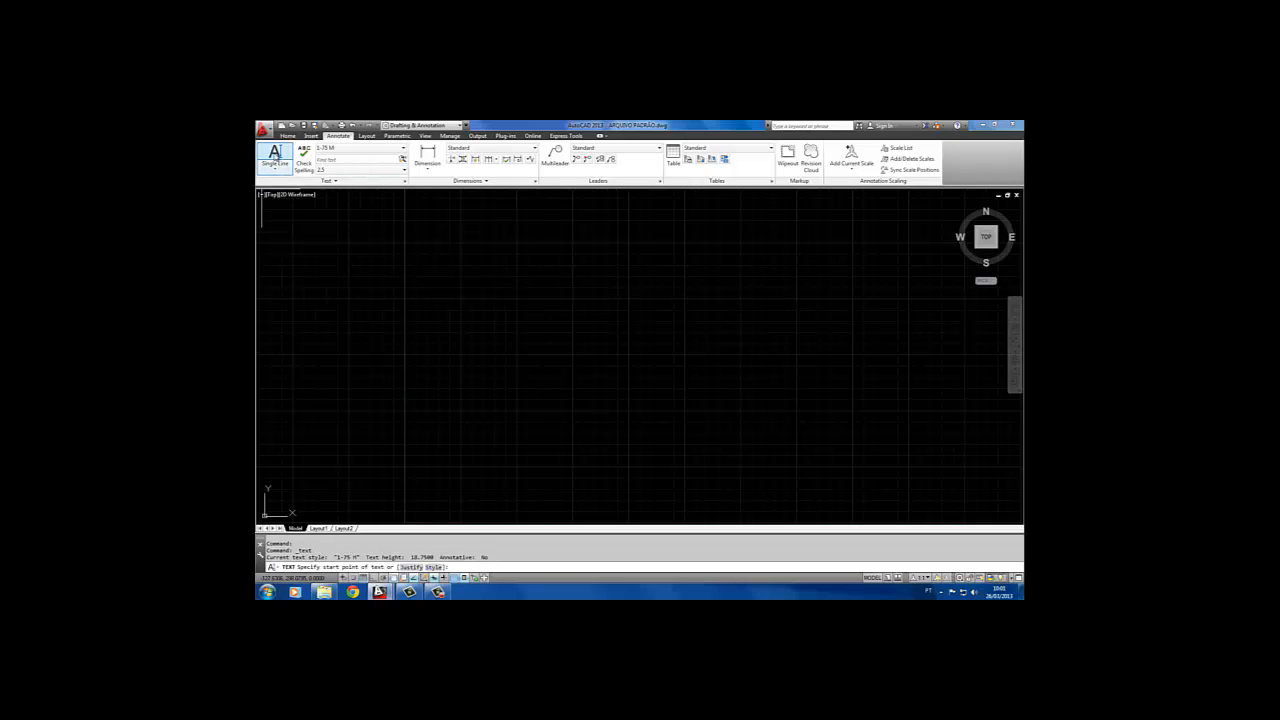
pyautogui.click(455, 291)
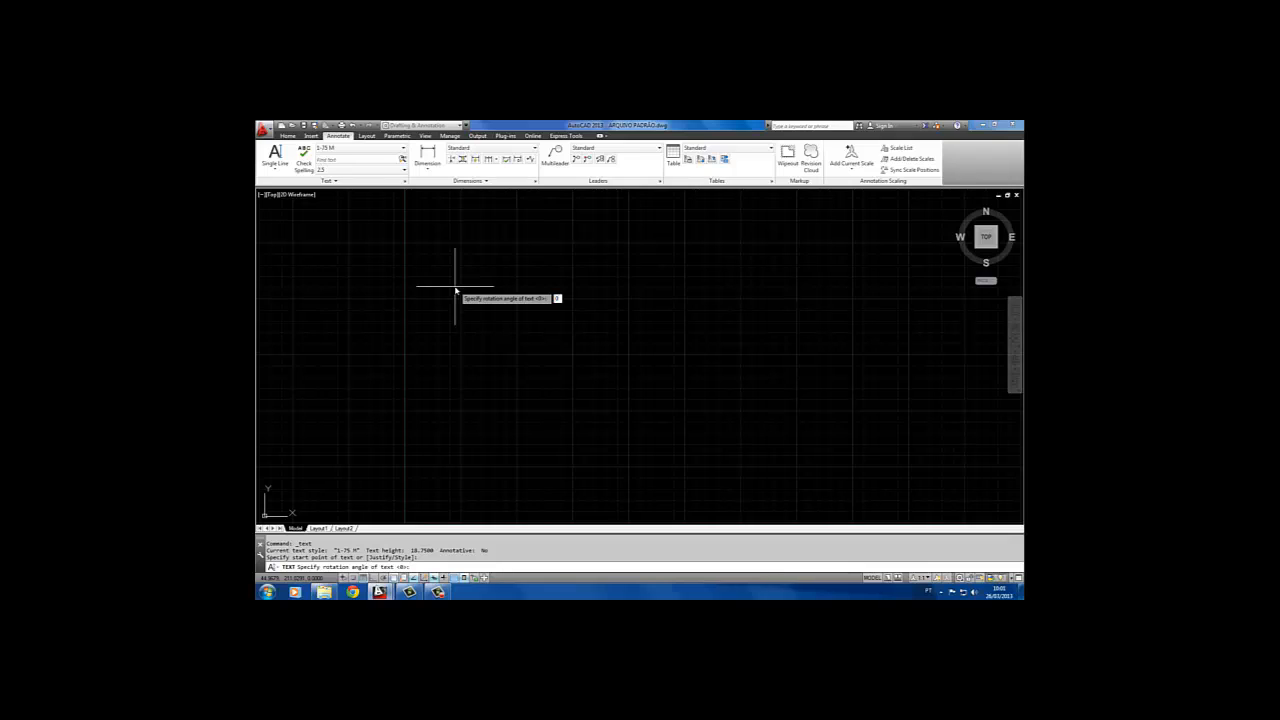
pyautogui.press('Return')
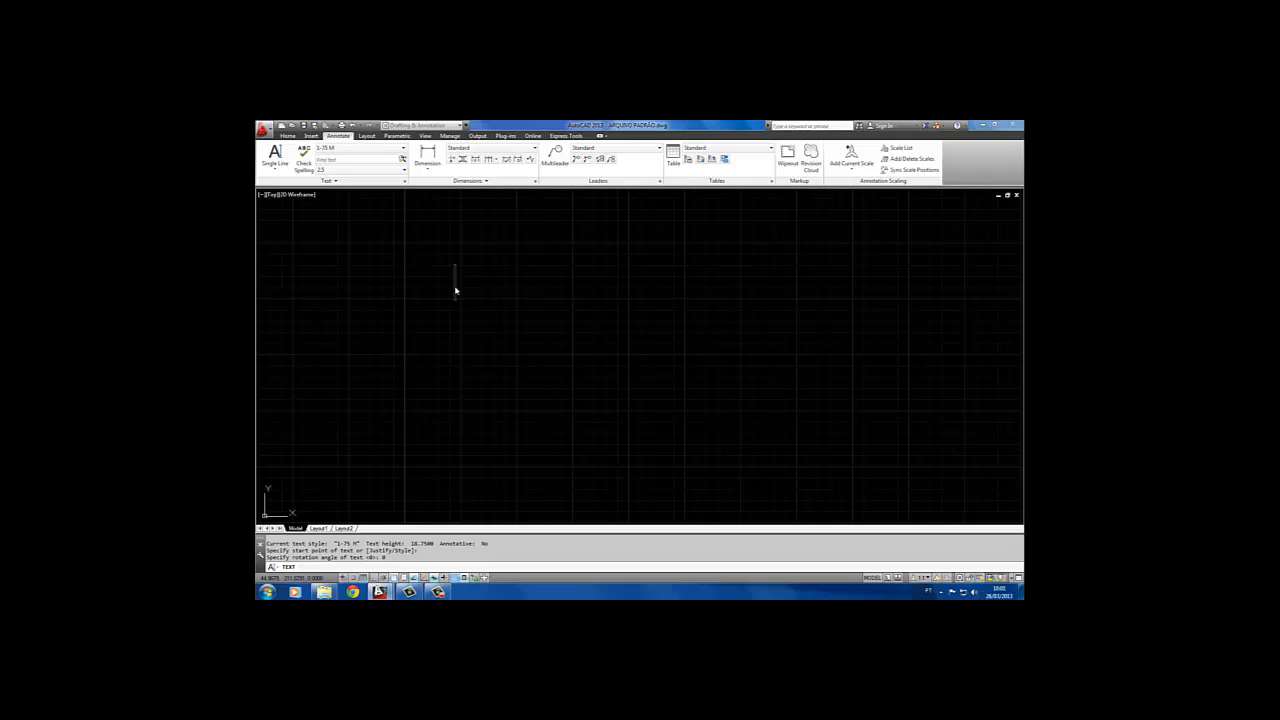
pyautogui.write('SALA DE ESTAR')
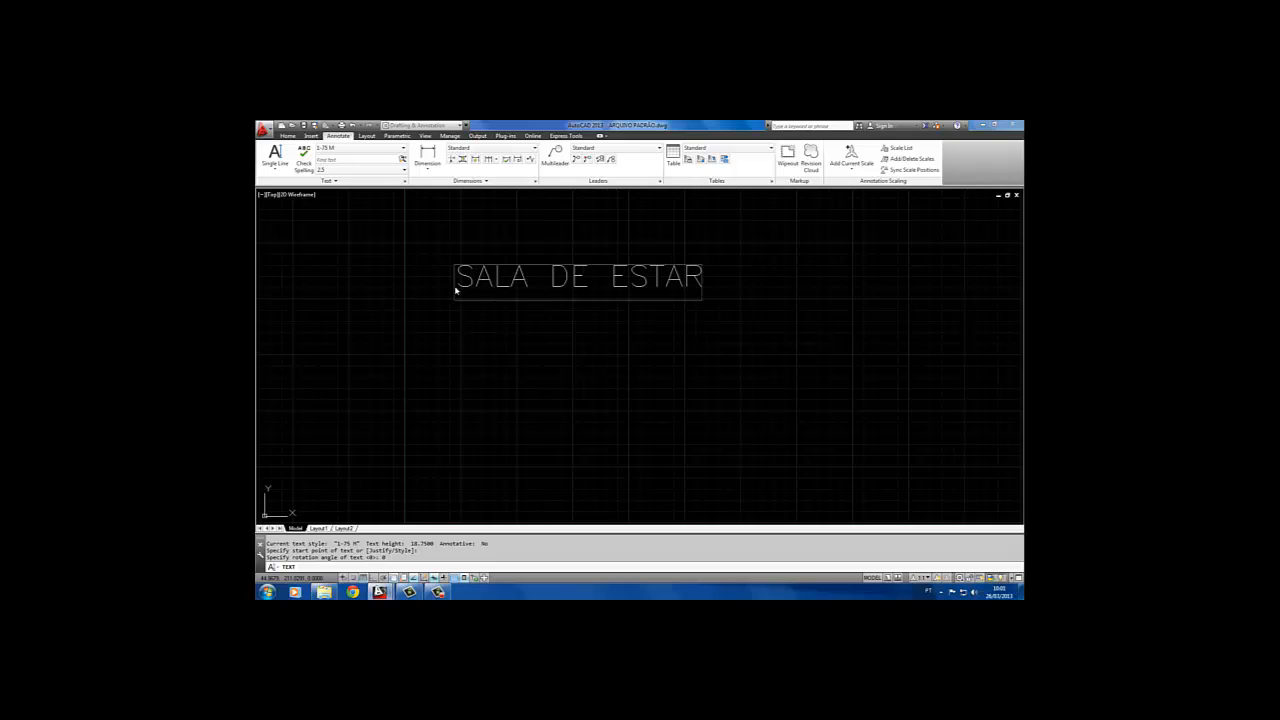
pyautogui.press('Return')
pyautogui.press('Return')
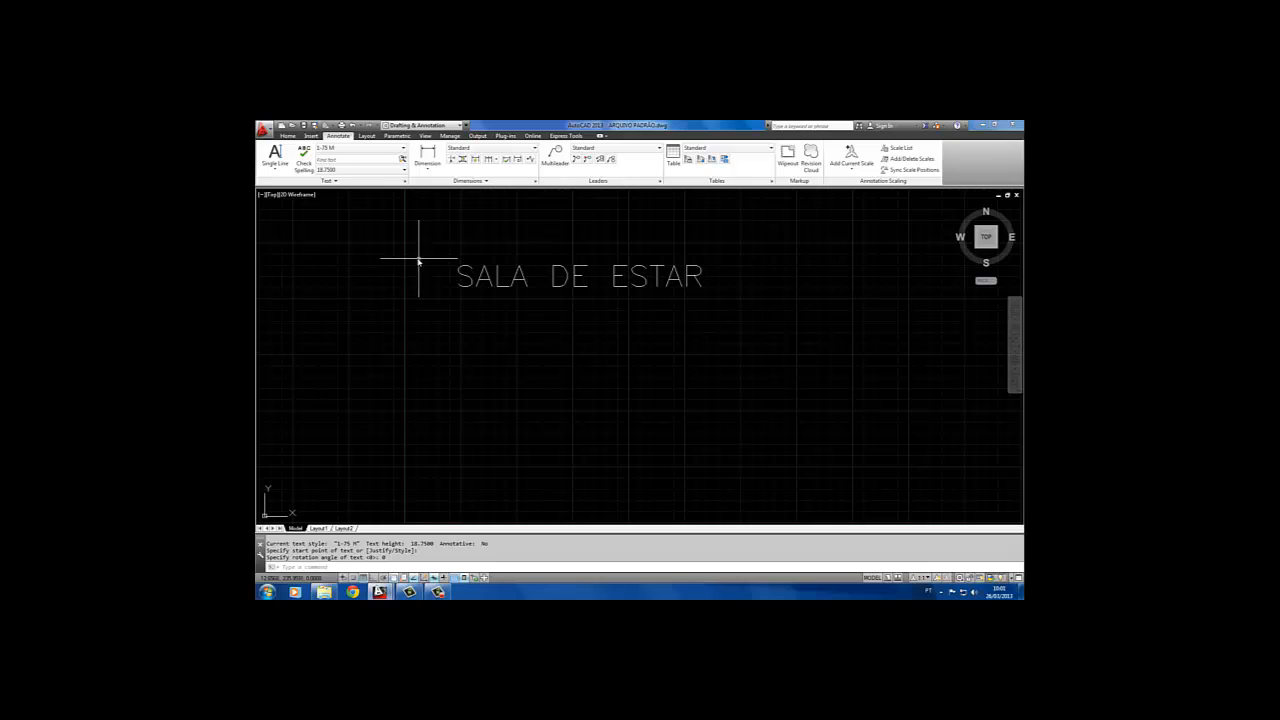
# - Make 1-100 M the current text style and write single-line text SALA DE ESTAR at rotation angle 0 below the existing text
pyautogui.click(404, 149)
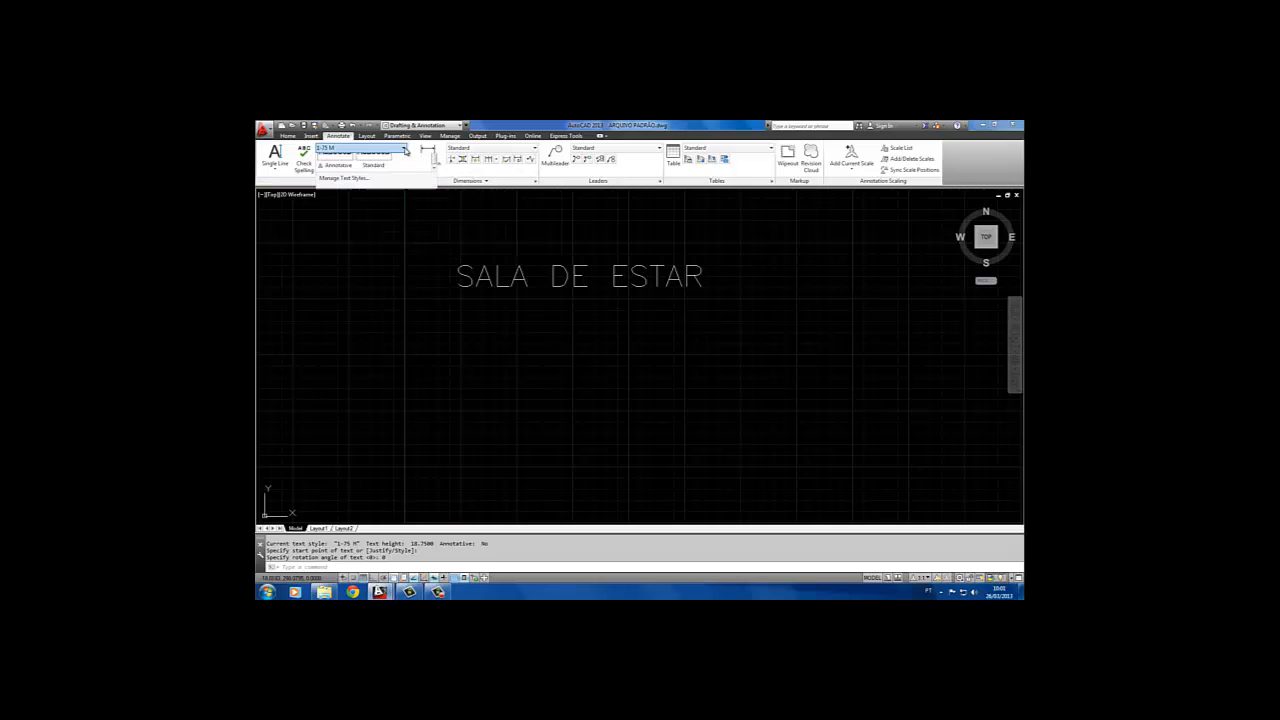
pyautogui.moveTo(434, 229); pyautogui.dragTo(433, 162)
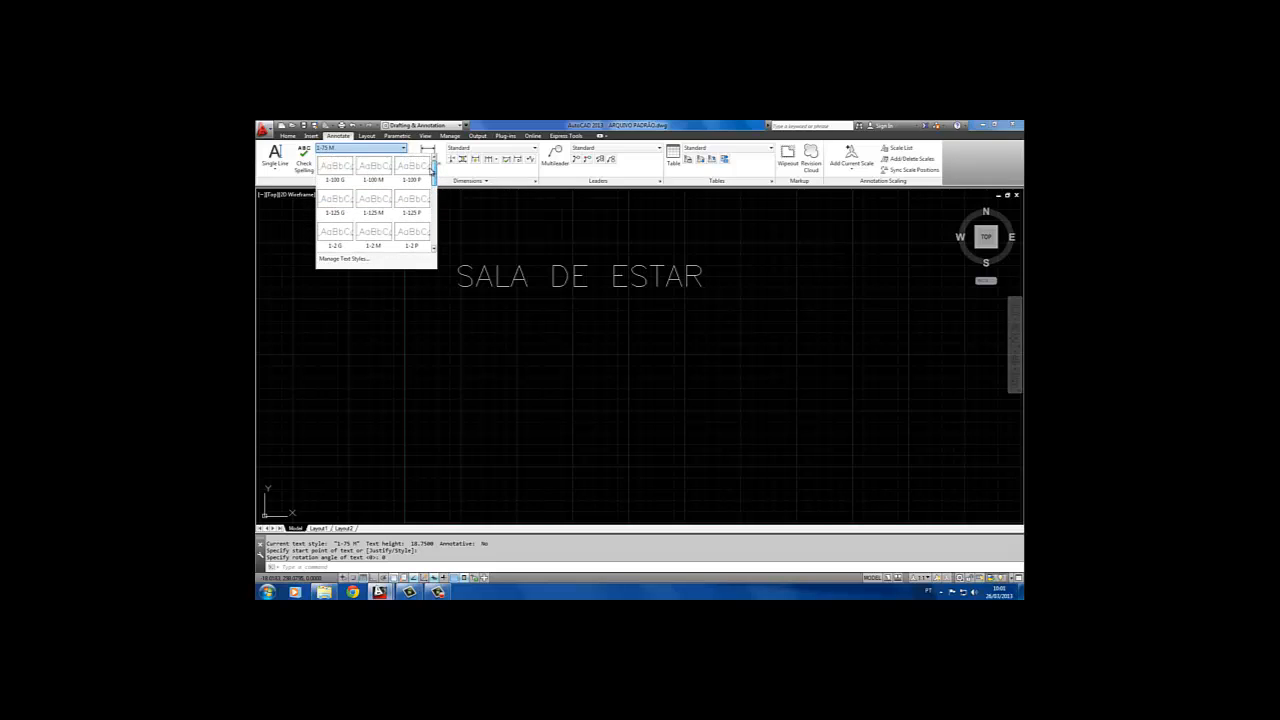
pyautogui.click(375, 170)
pyautogui.click(275, 155)
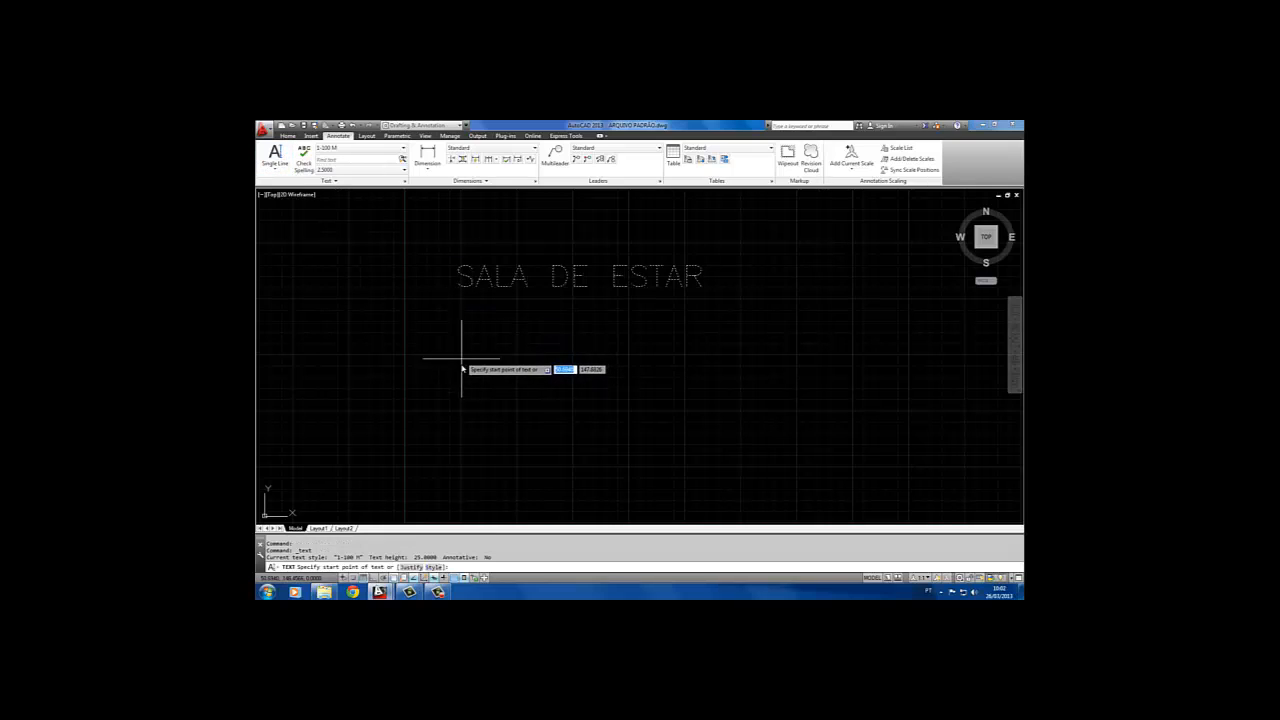
pyautogui.click(462, 366)
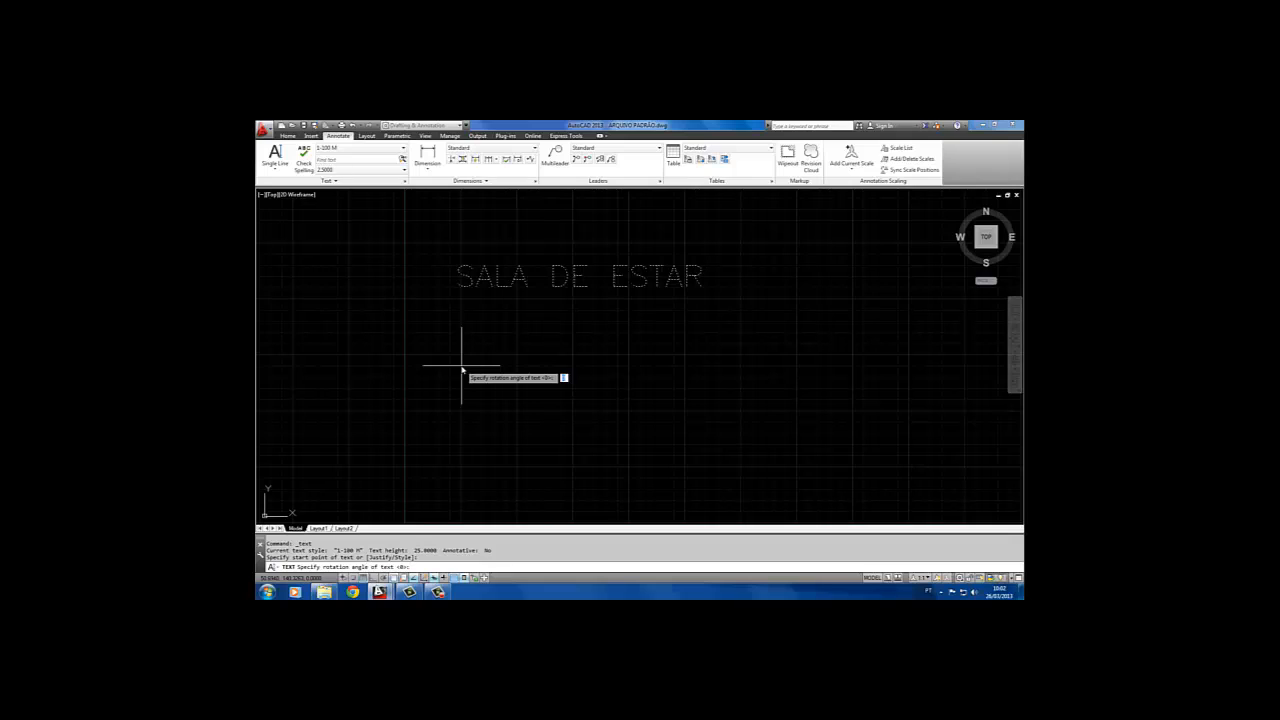
pyautogui.press('Return')
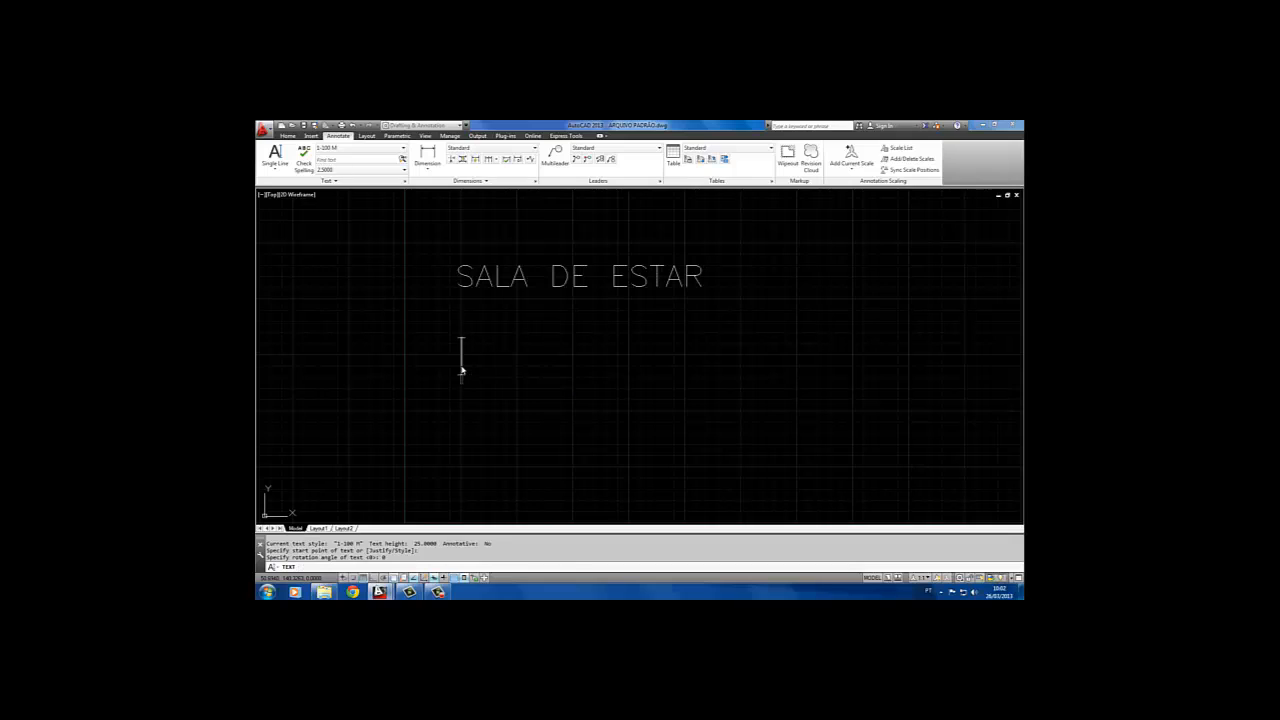
pyautogui.write('SALA DE ESTAR')
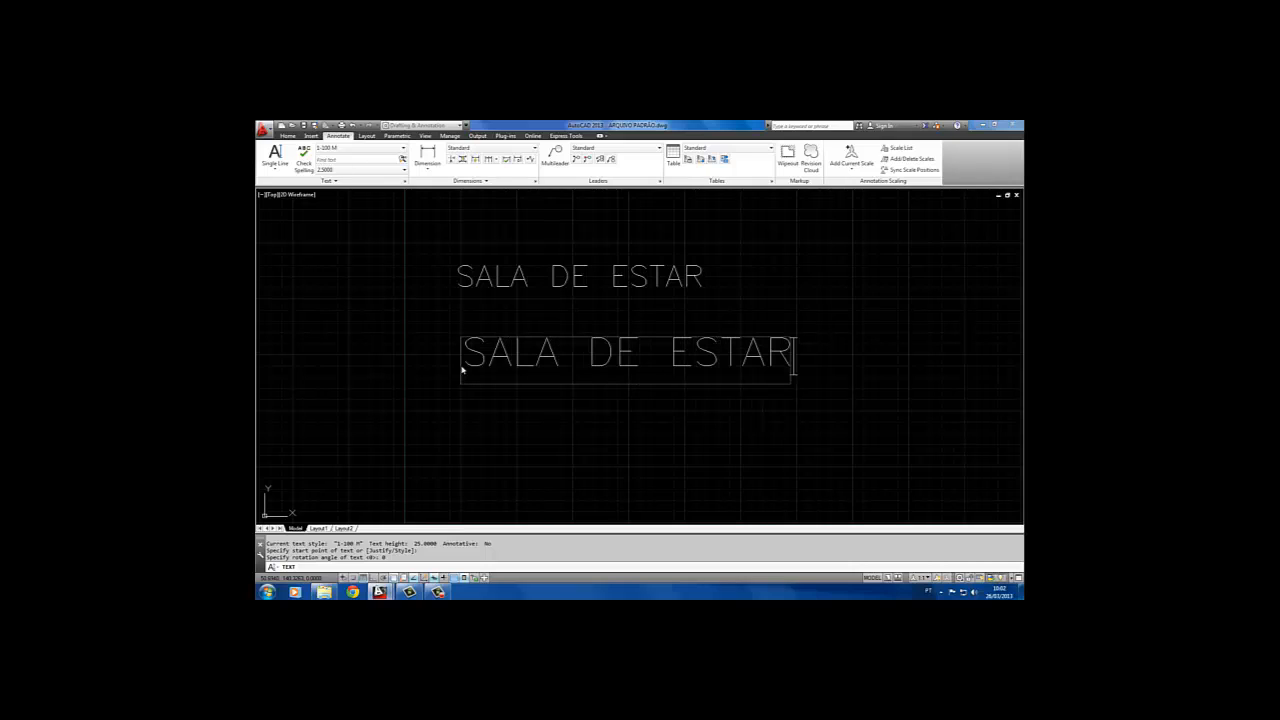
pyautogui.press('Return')
pyautogui.press('Return')
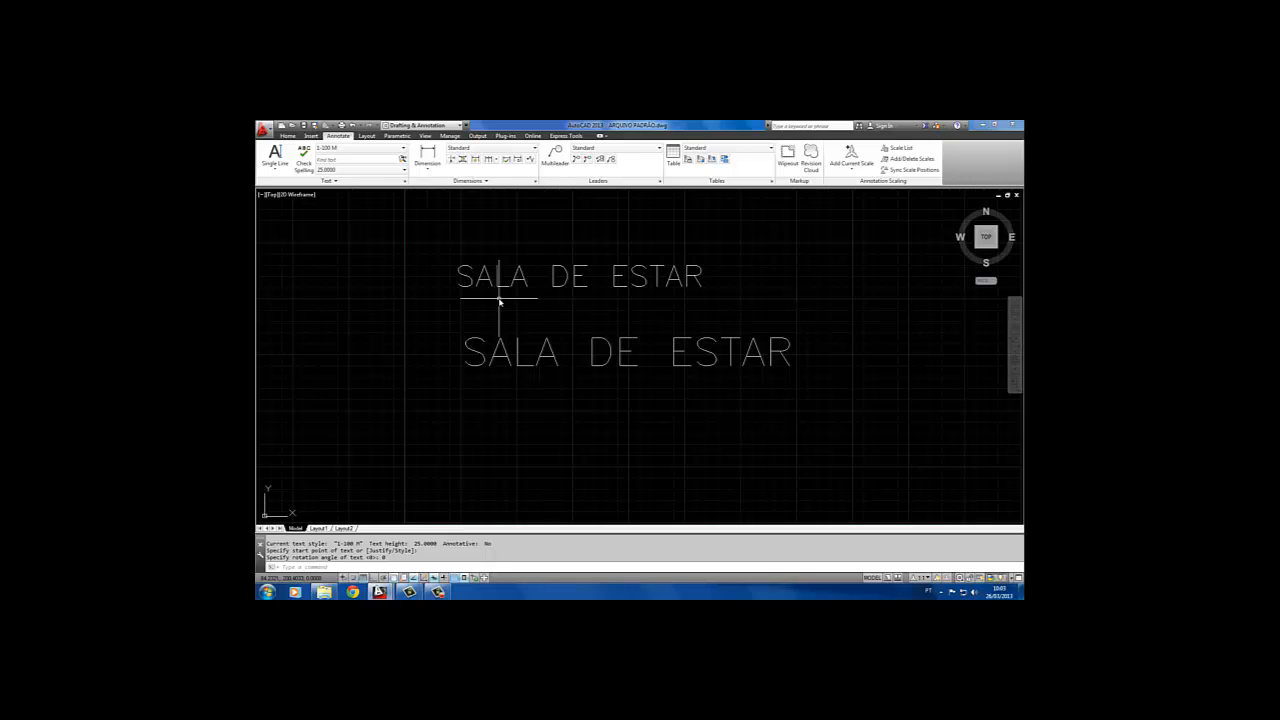
# - Switch the text tool from single line to Multiline Text and make 1-100 P the current text style
pyautogui.moveTo(485, 378); pyautogui.dragTo(480, 350, button='middle')
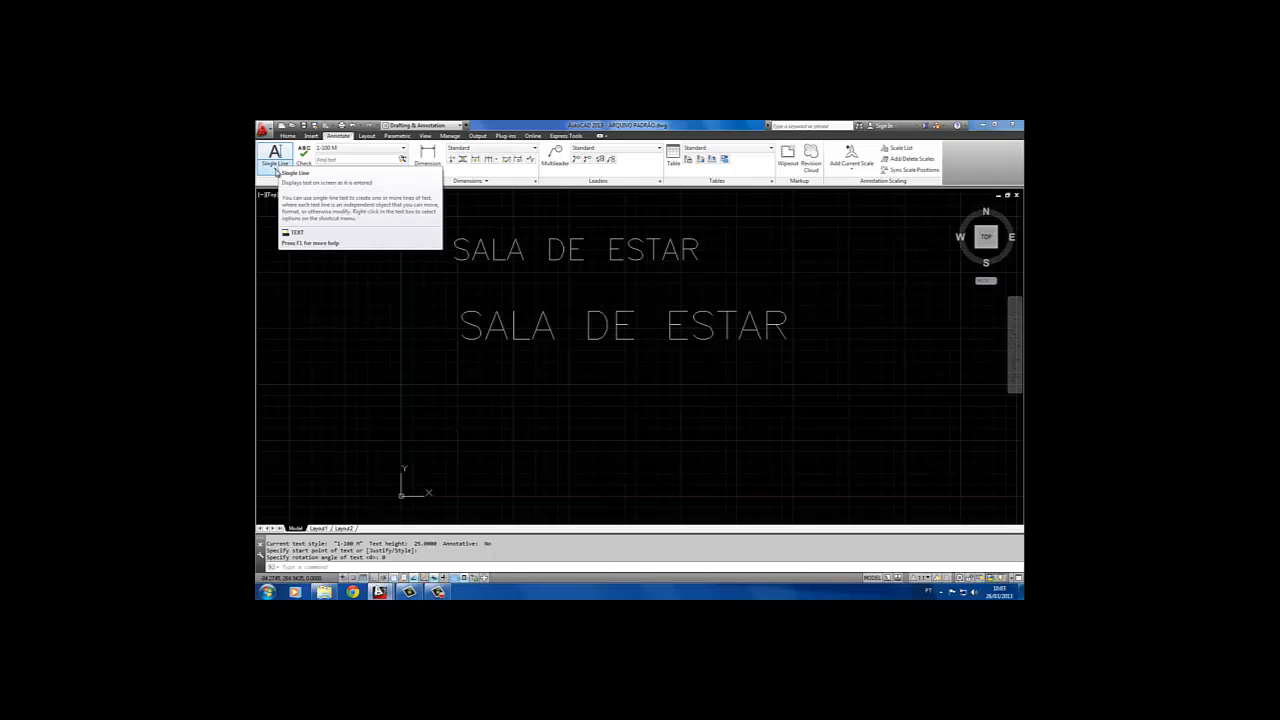
pyautogui.click(274, 171)
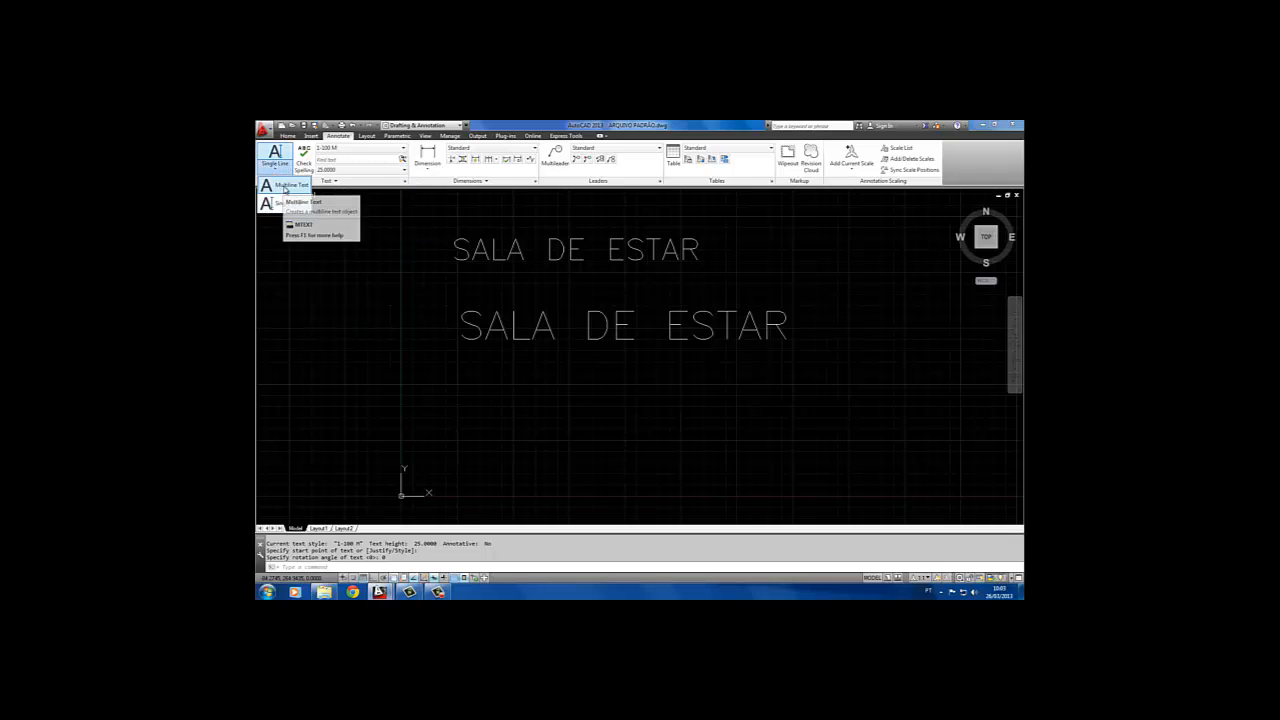
pyautogui.click(290, 185)
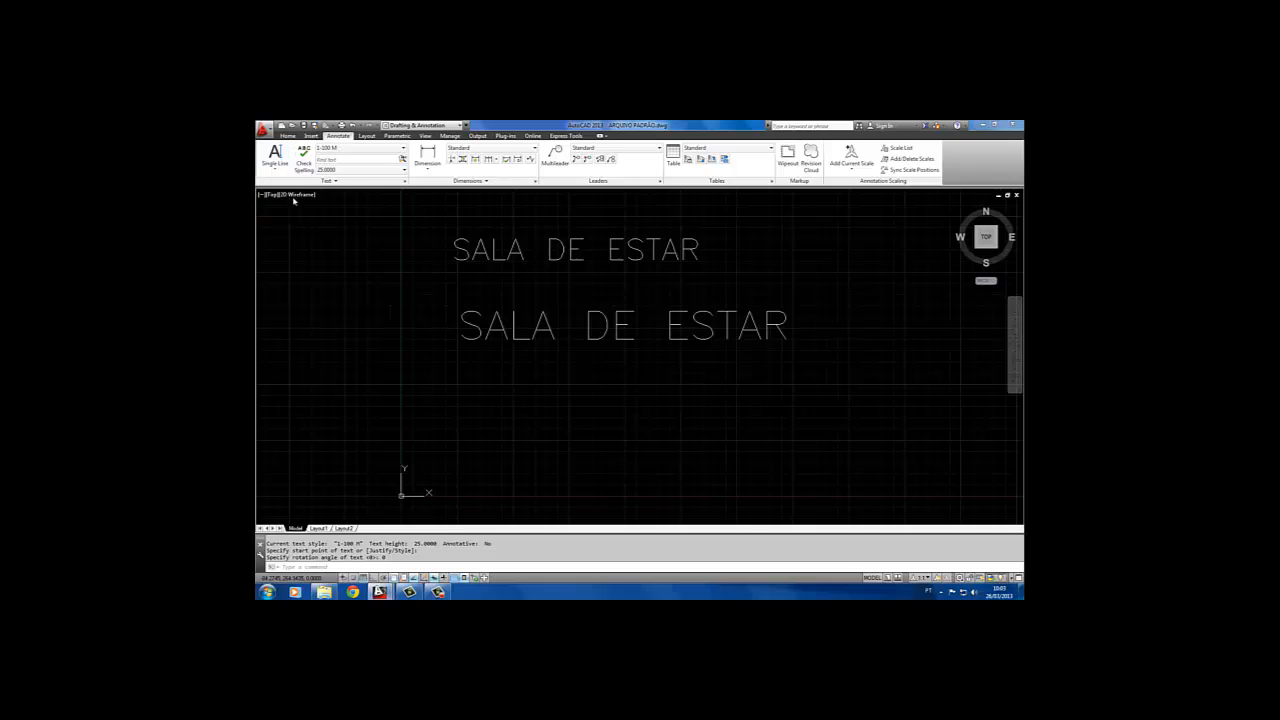
pyautogui.press('Escape')
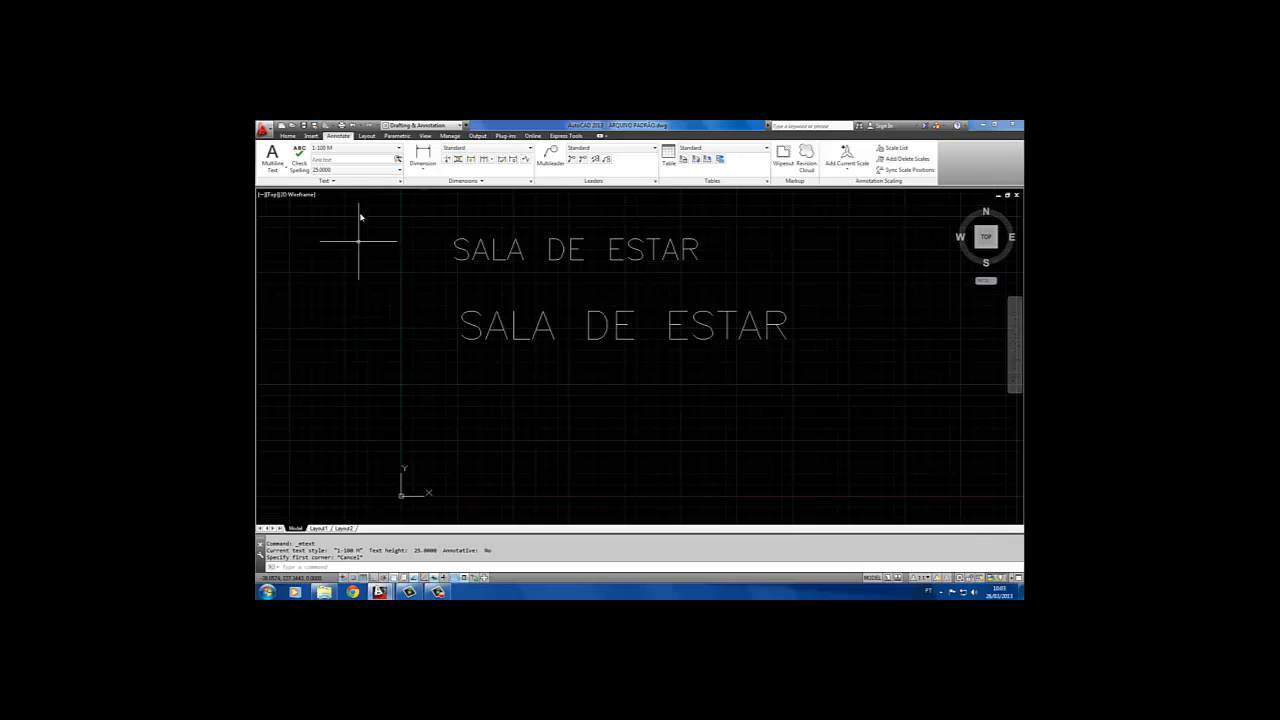
pyautogui.click(370, 151)
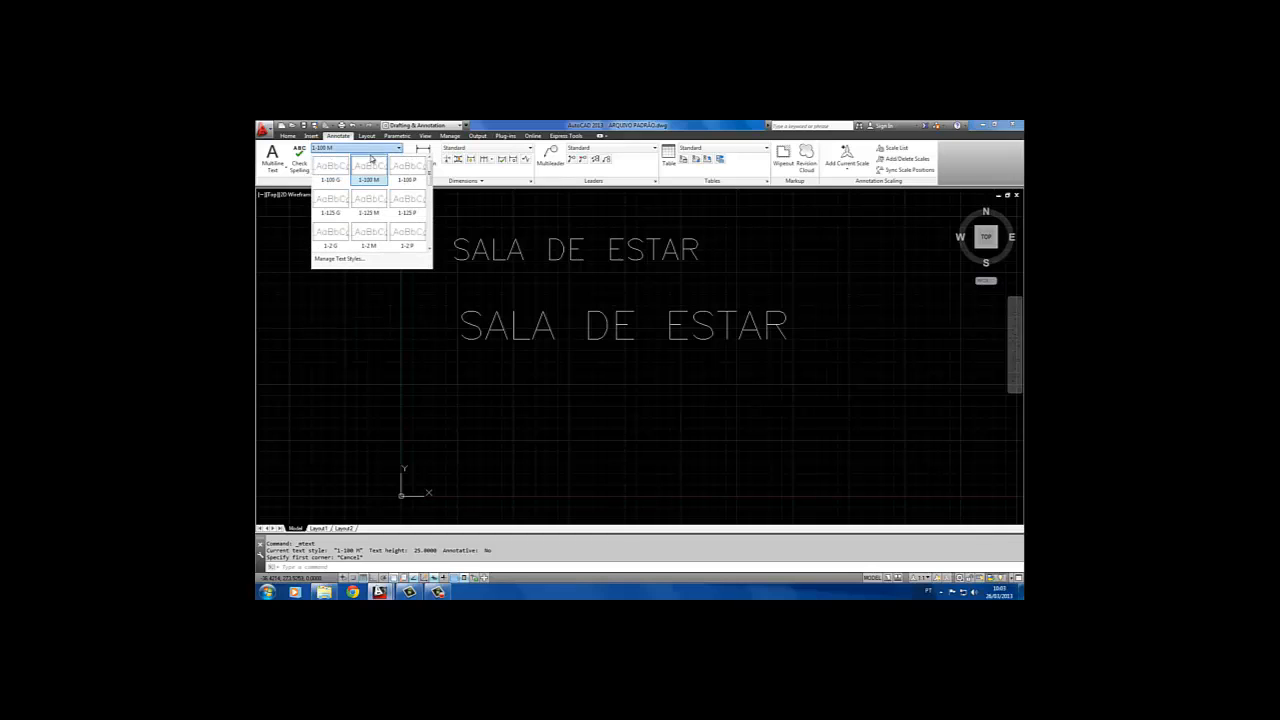
pyautogui.click(412, 176)
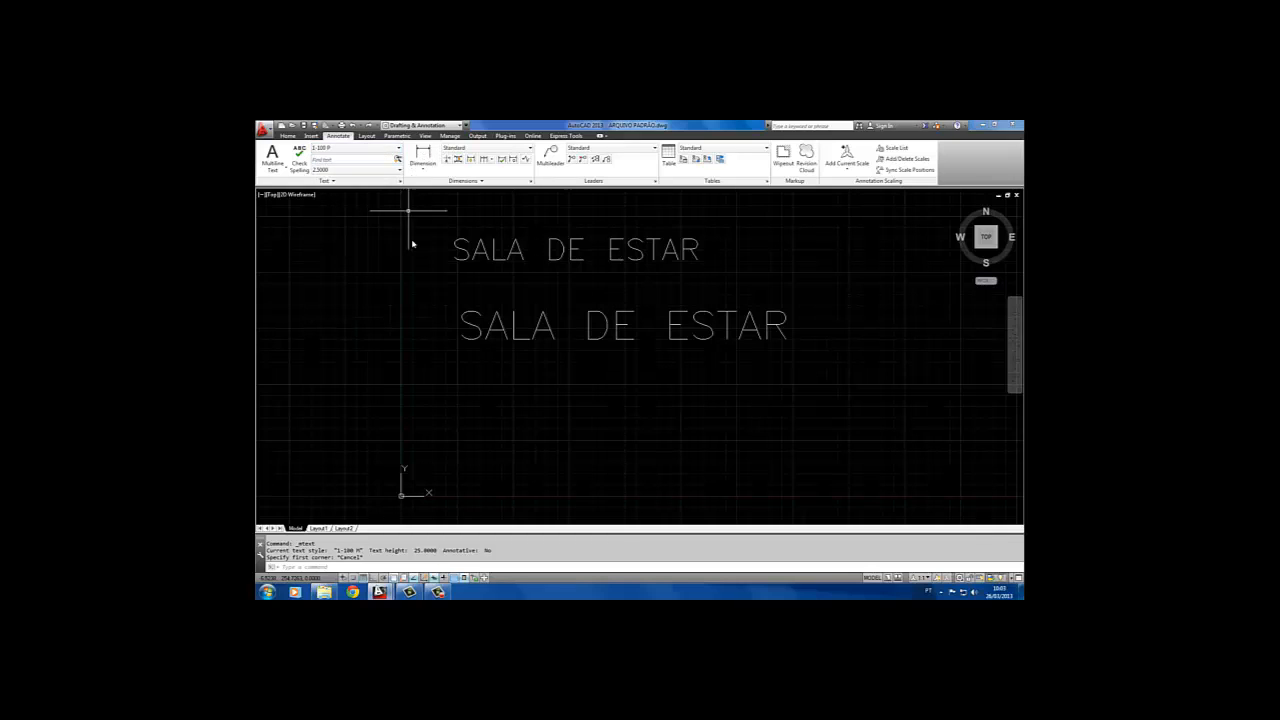
# - Write the multiline text ESPÉCIE BAIXA A SER ESPECIFICADA in a box below the larger SALA DE ESTAR text
pyautogui.moveTo(520, 471); pyautogui.dragTo(526, 403, button='middle')
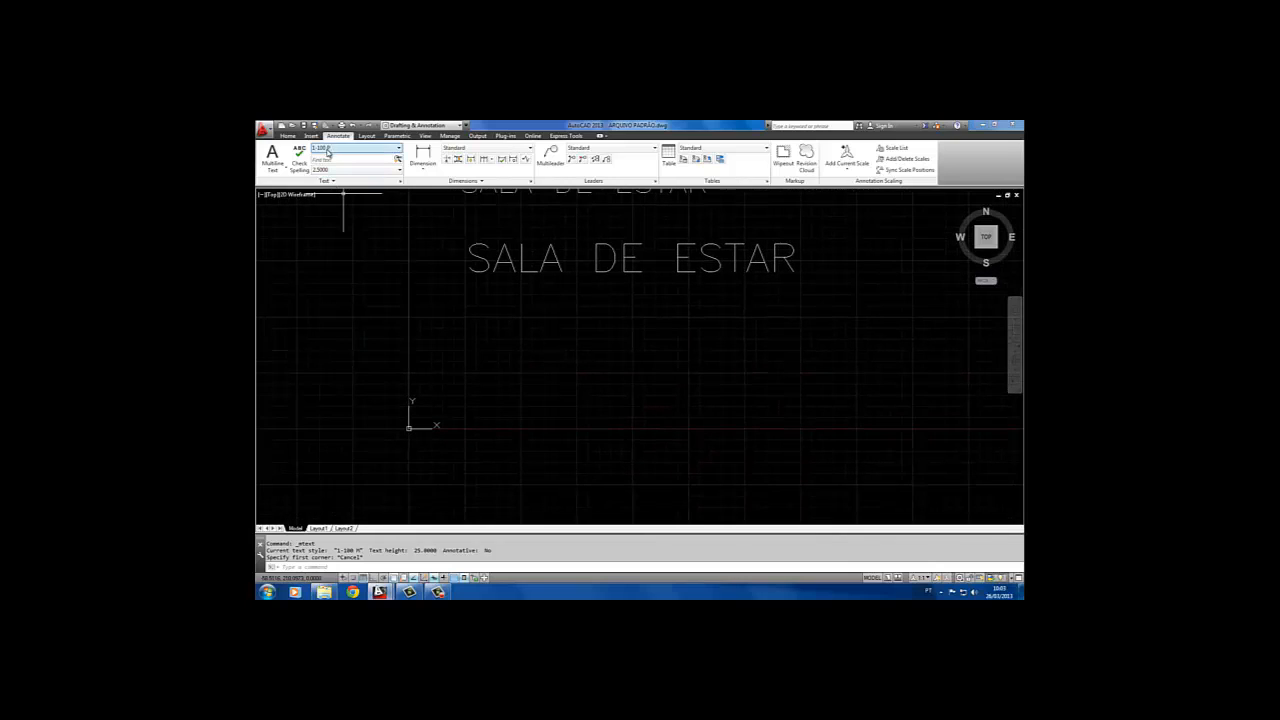
pyautogui.click(273, 158)
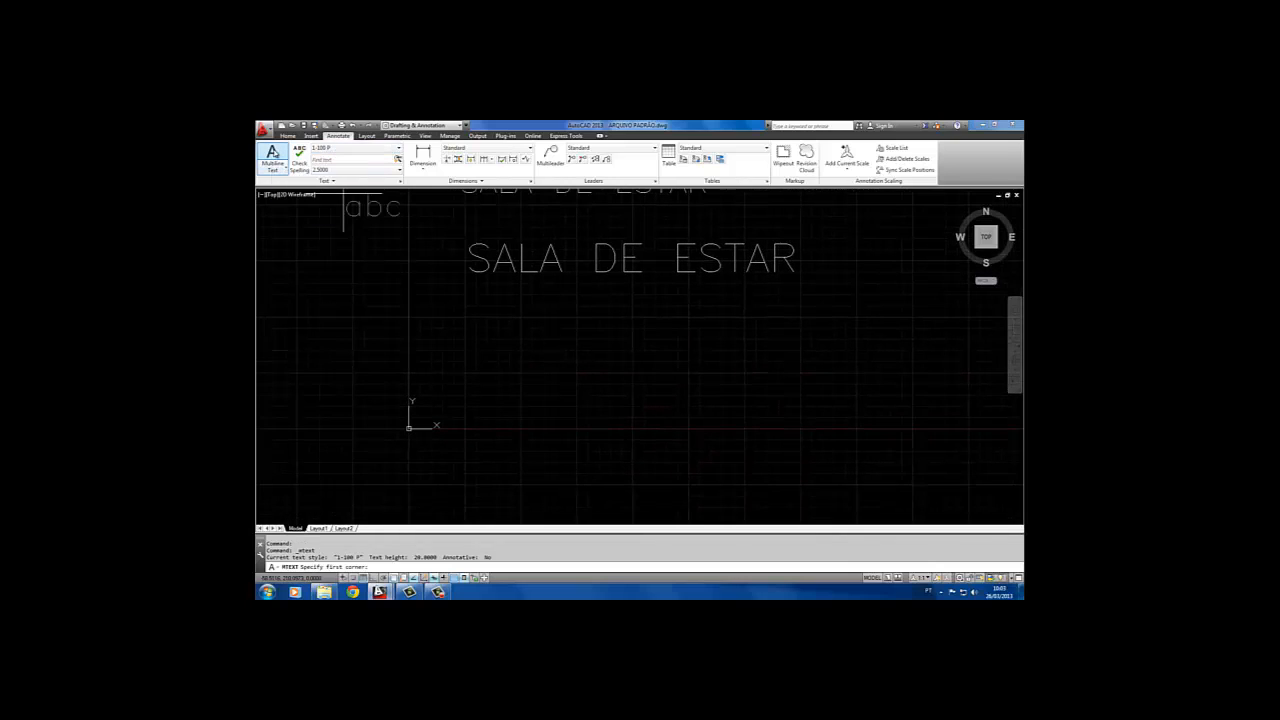
pyautogui.click(466, 340)
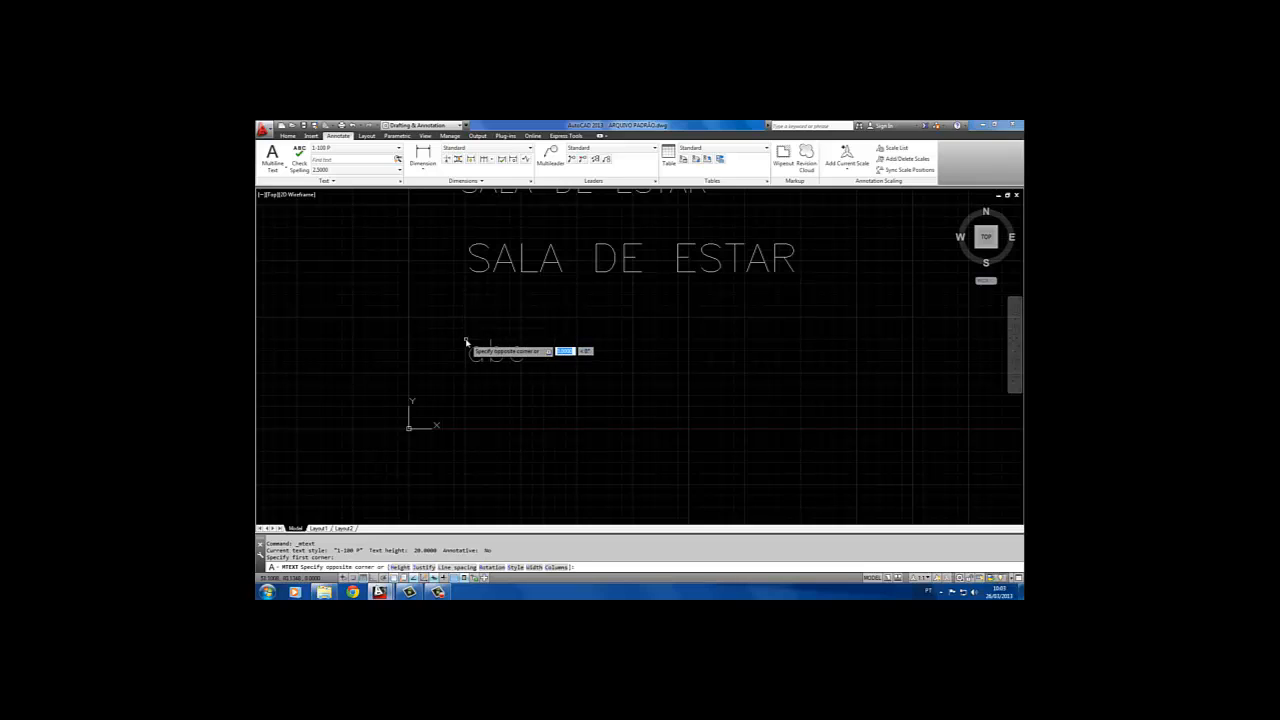
pyautogui.click(774, 432)
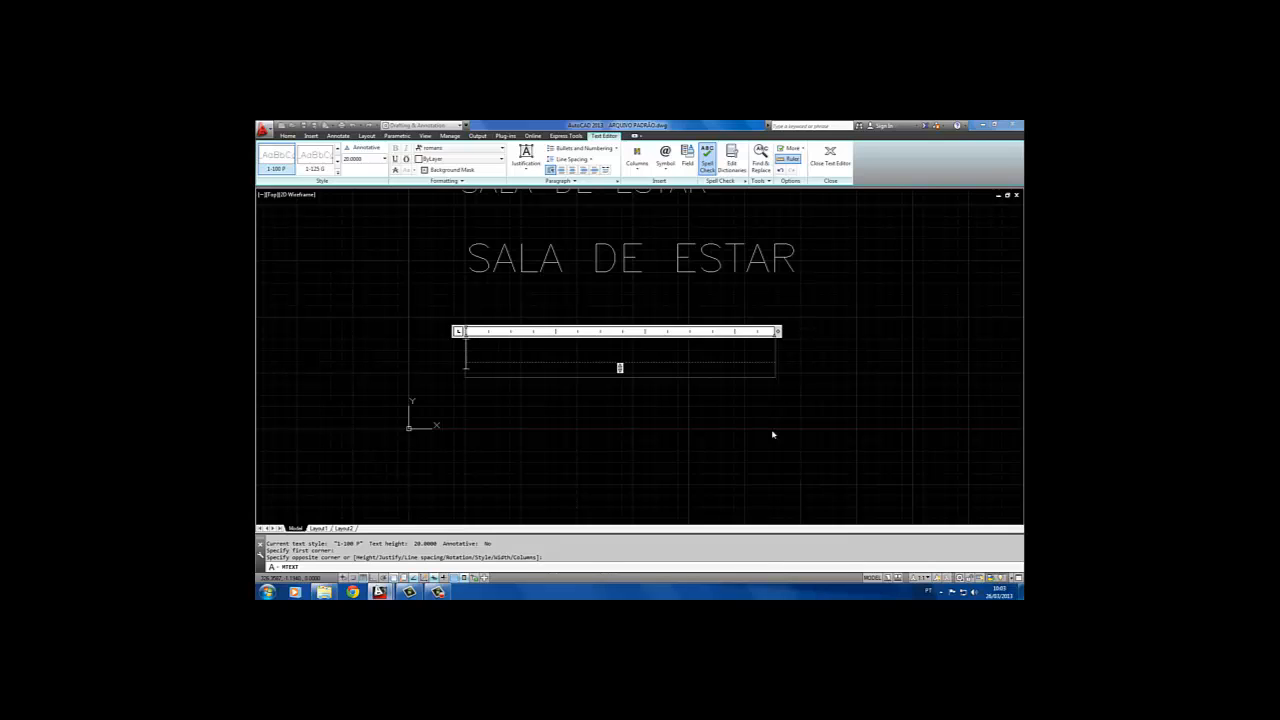
pyautogui.write('ÉCIE BAIXA')
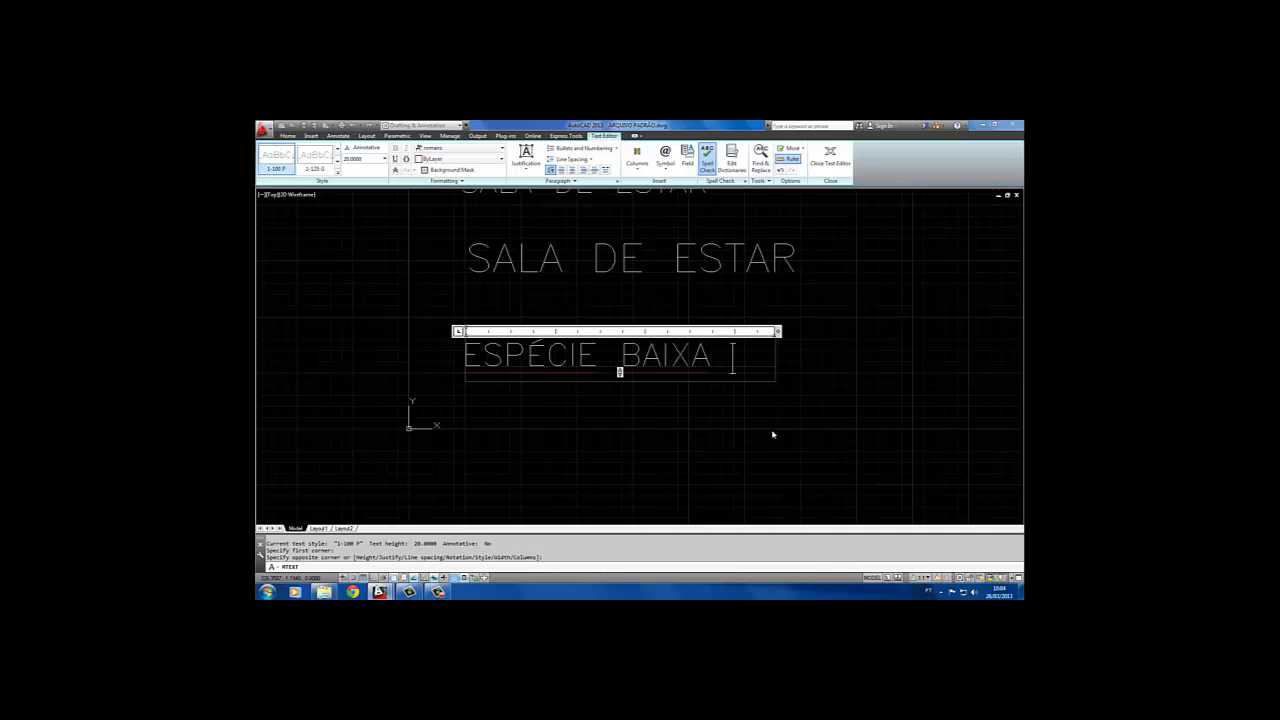
pyautogui.write(' A SER ESPECIFICADA')
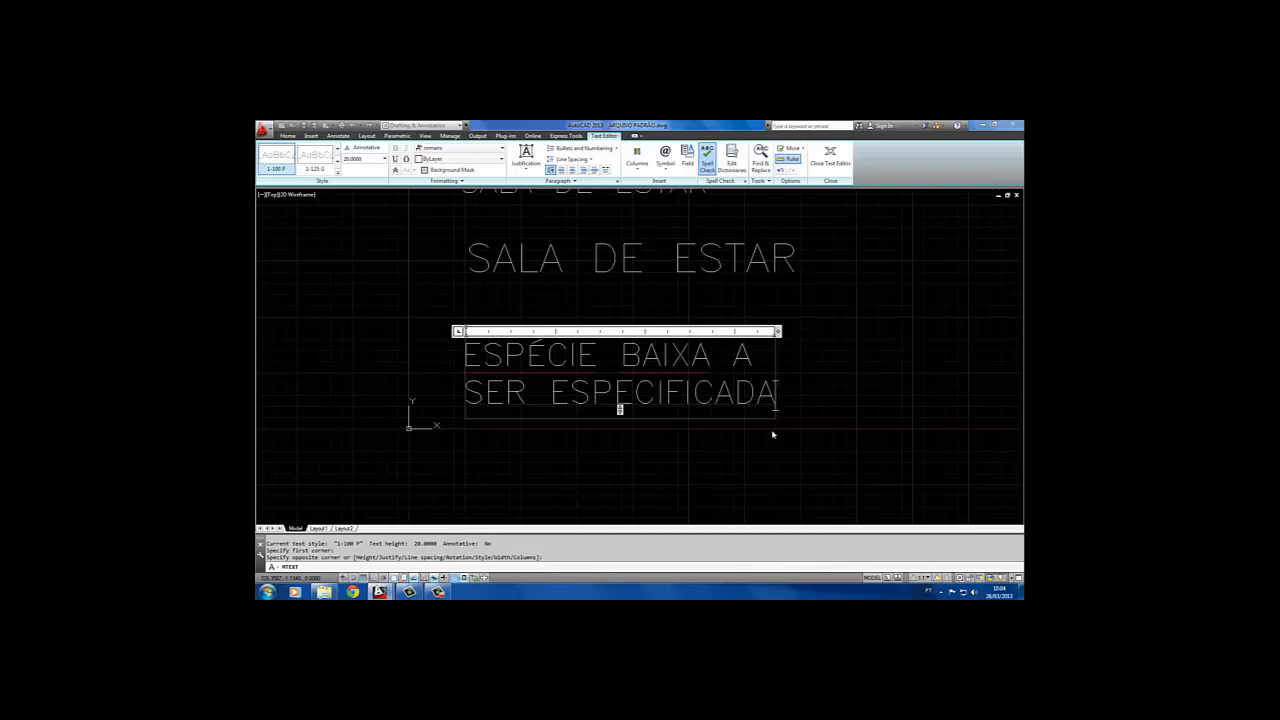
pyautogui.click(726, 436)
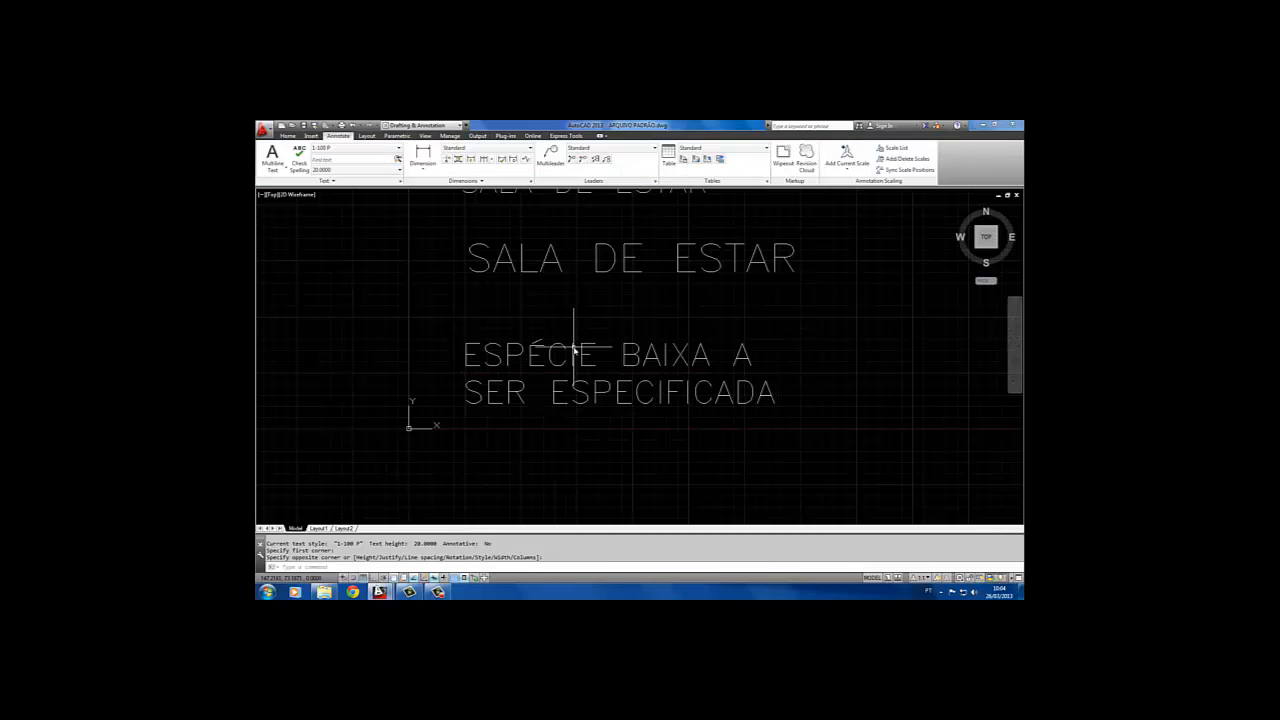
# - Widen the multiline text's box so that ESPÉCIE BAIXA A SER fits on its first line
pyautogui.click(545, 383)
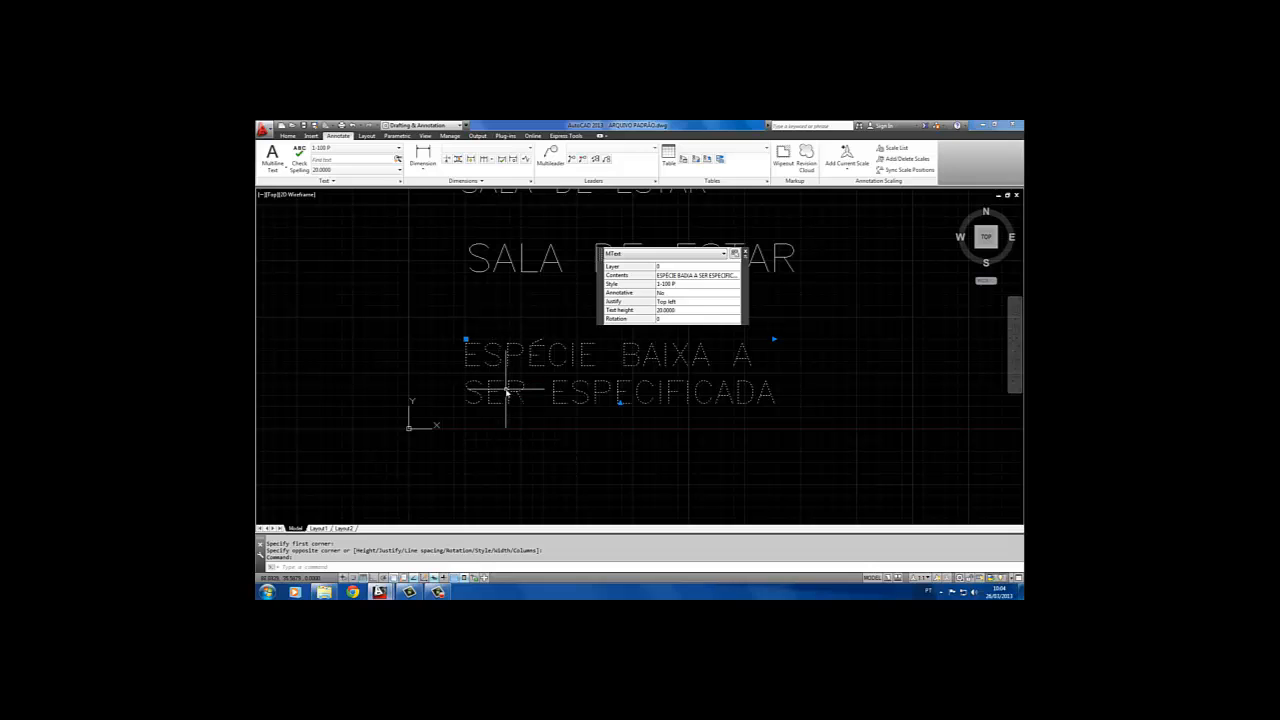
pyautogui.press('Escape')
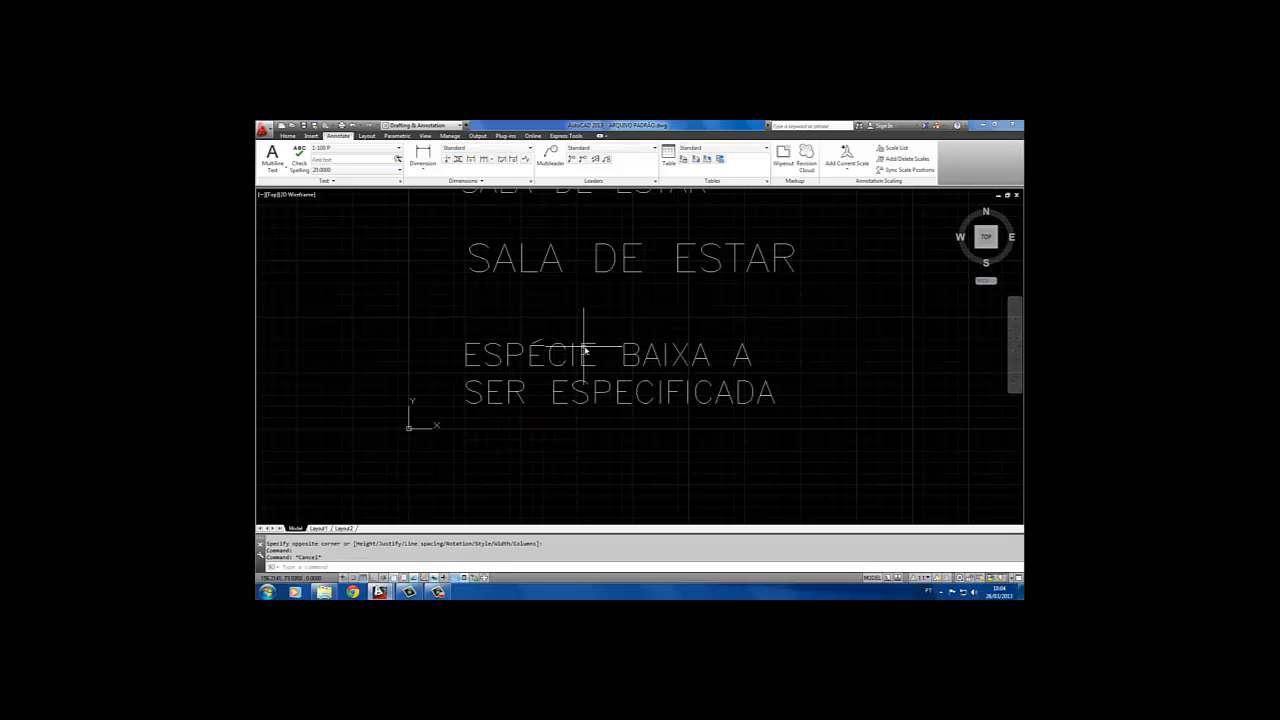
pyautogui.click(586, 351)
pyautogui.click(465, 322)
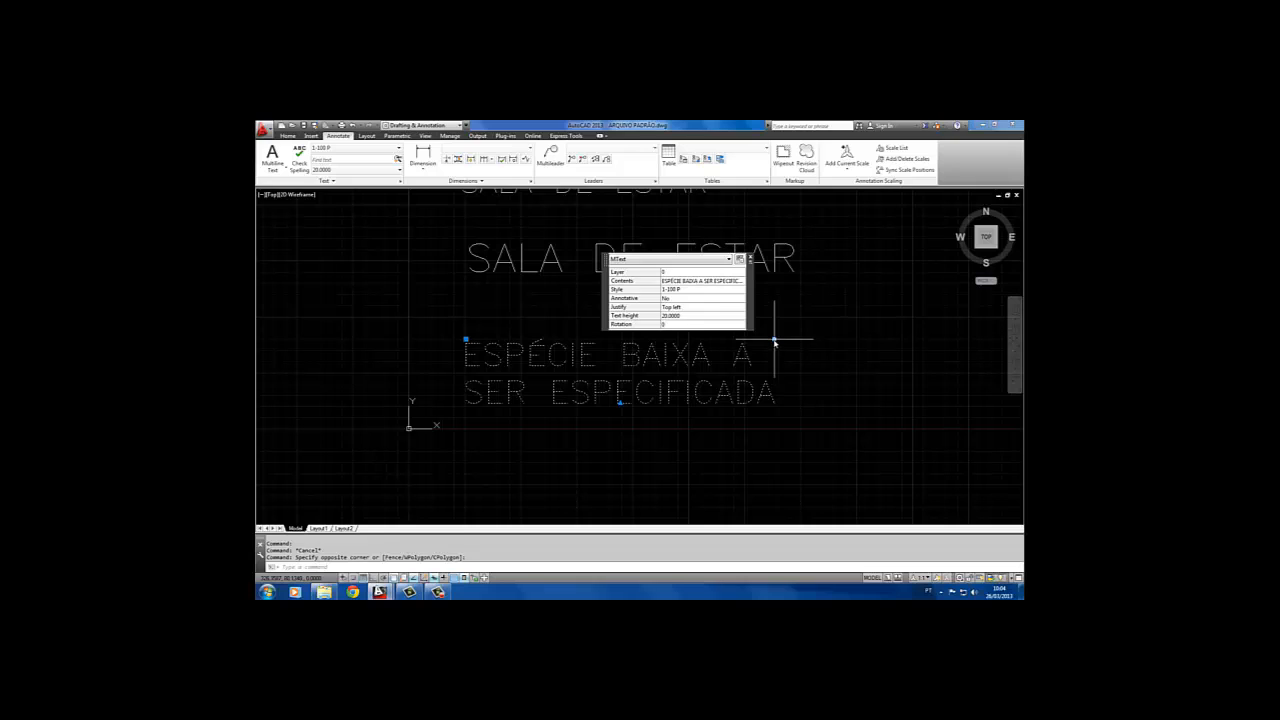
pyautogui.click(774, 341)
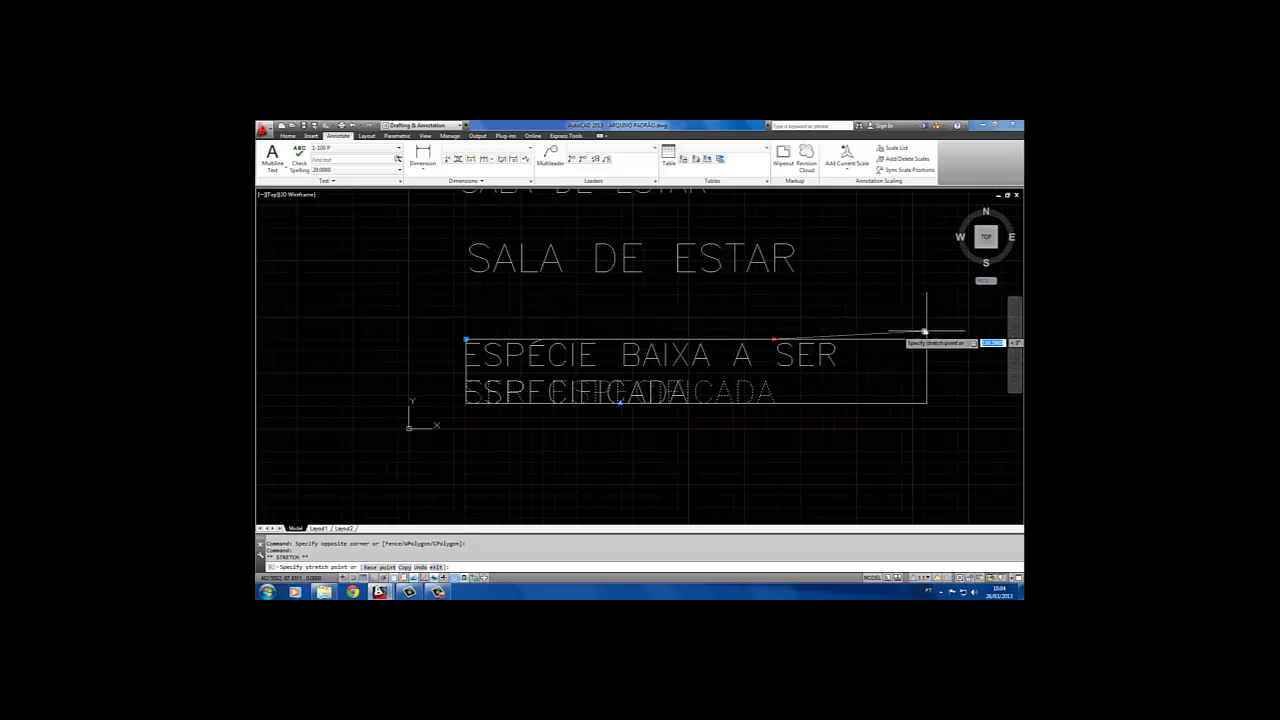
pyautogui.moveTo(925, 331); pyautogui.dragTo(832, 357, button='middle')
pyautogui.click(908, 365)
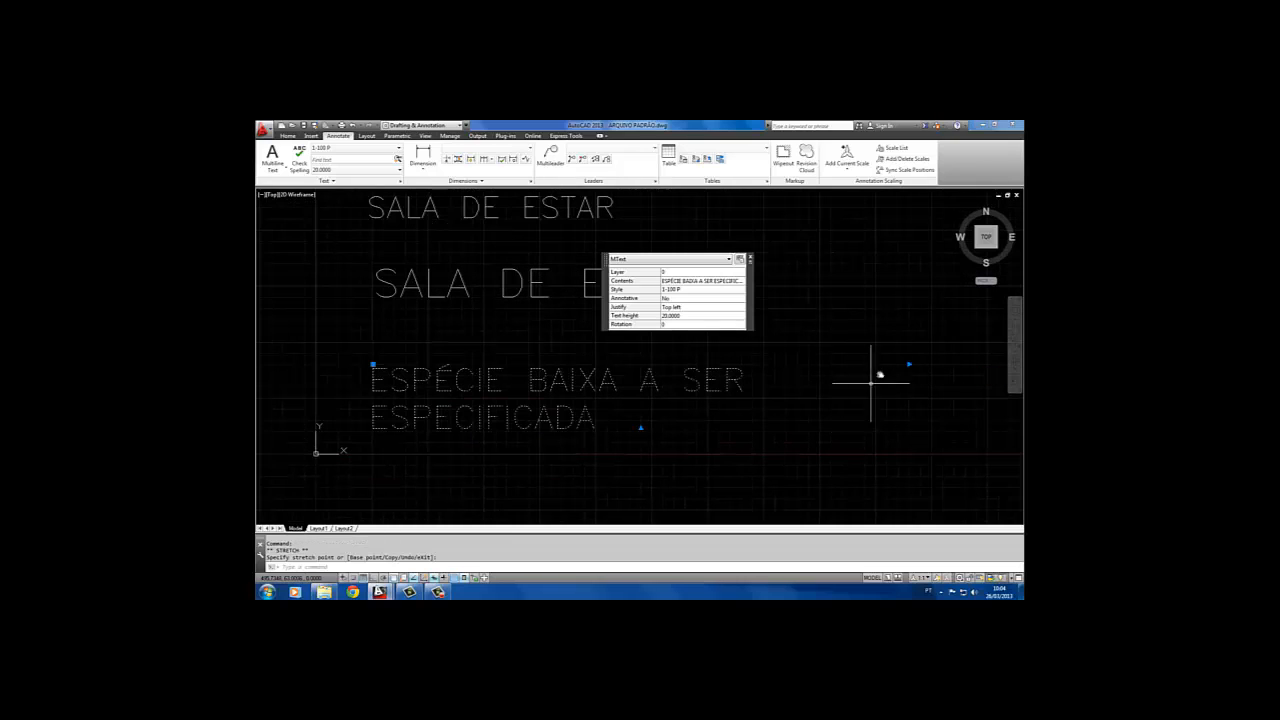
# - Narrow the multiline text's box until the text wraps onto three lines, with only ESPÉCIE BAIXA on the first
pyautogui.click(911, 366)
pyautogui.click(911, 365)
pyautogui.click(910, 364)
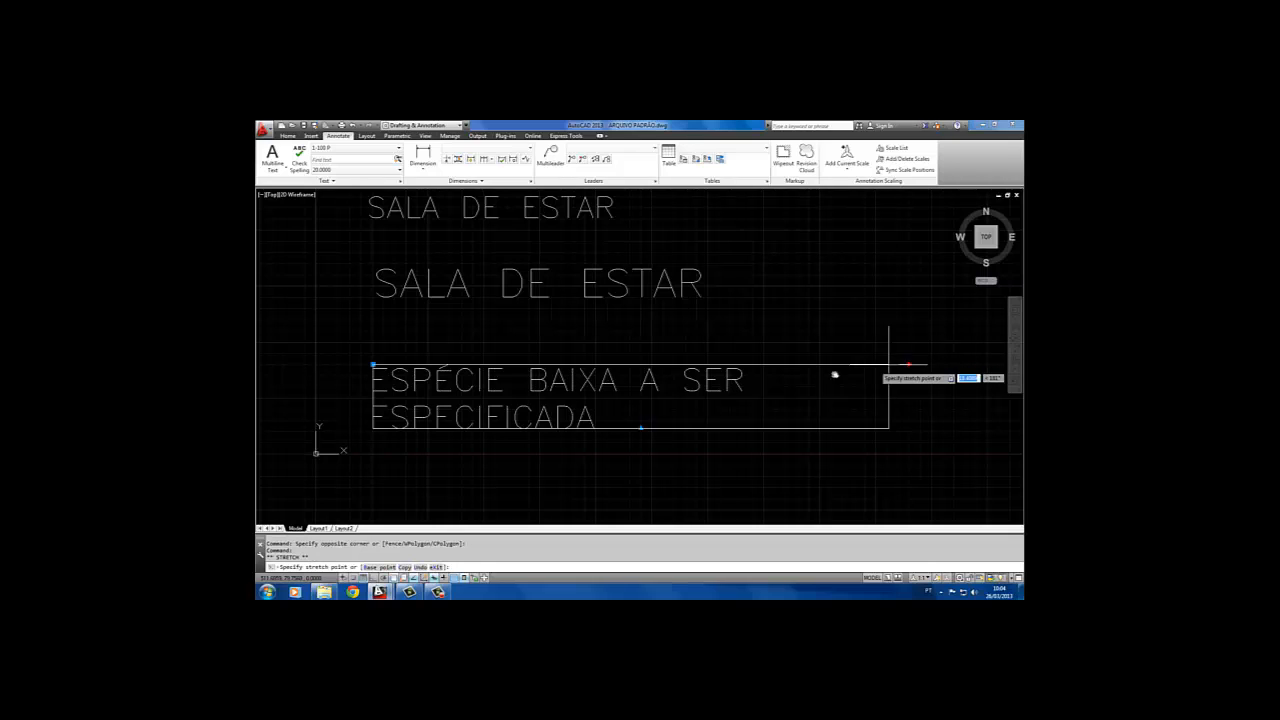
pyautogui.moveTo(835, 374); pyautogui.dragTo(623, 360)
pyautogui.click(623, 365)
pyautogui.press('Escape')
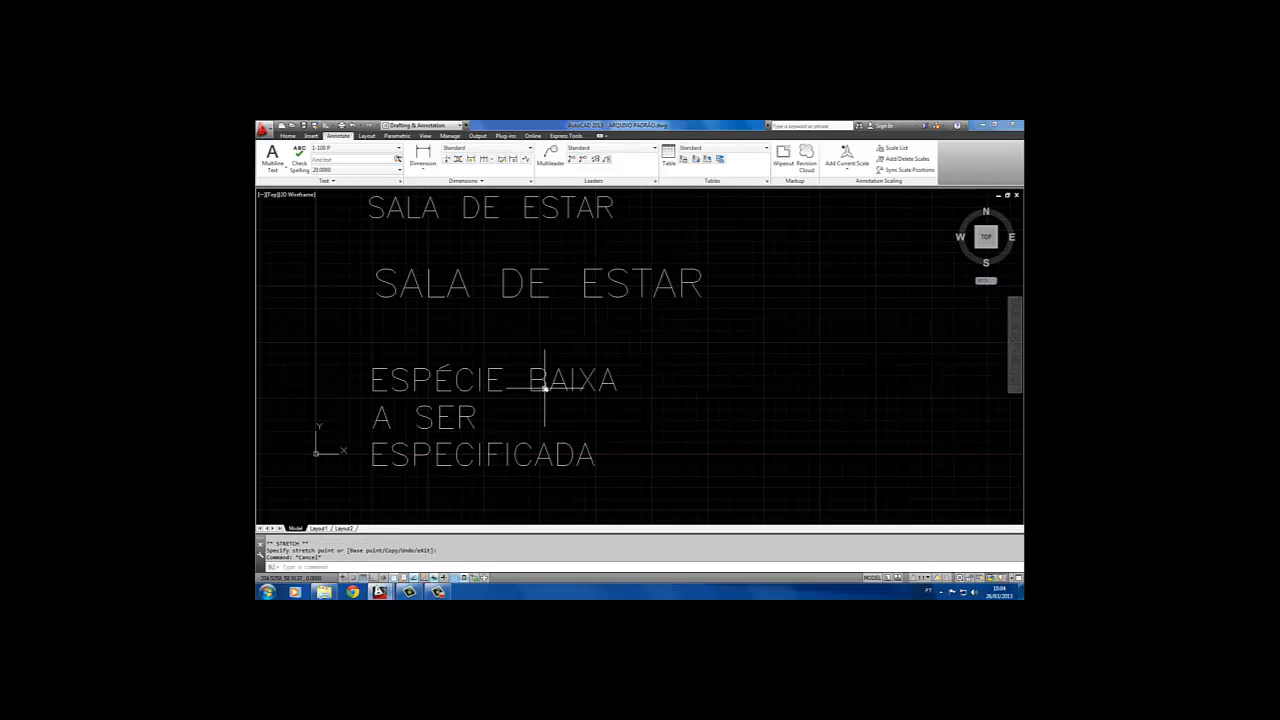
# - Widen the multiline text's box until the text wraps onto two lines, with ESPÉCIE BAIXA A on the first
pyautogui.click(545, 388)
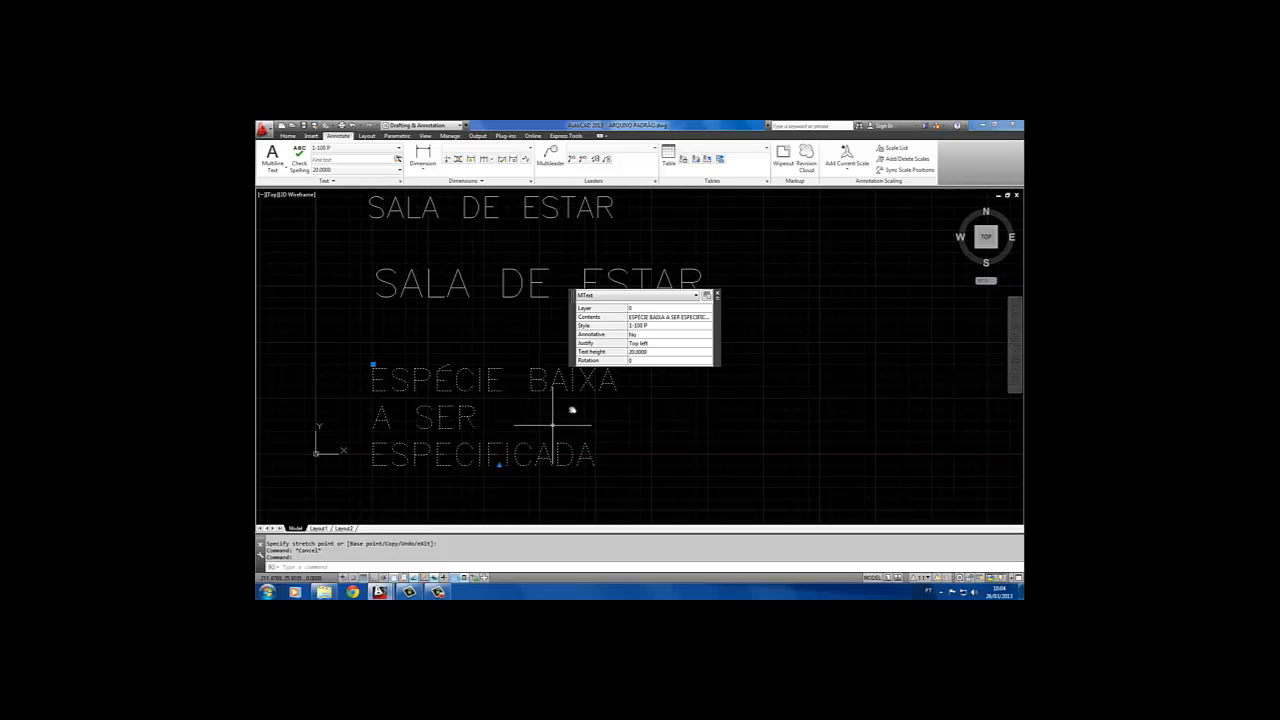
pyautogui.moveTo(571, 414); pyautogui.dragTo(551, 436, button='middle')
pyautogui.click(610, 380)
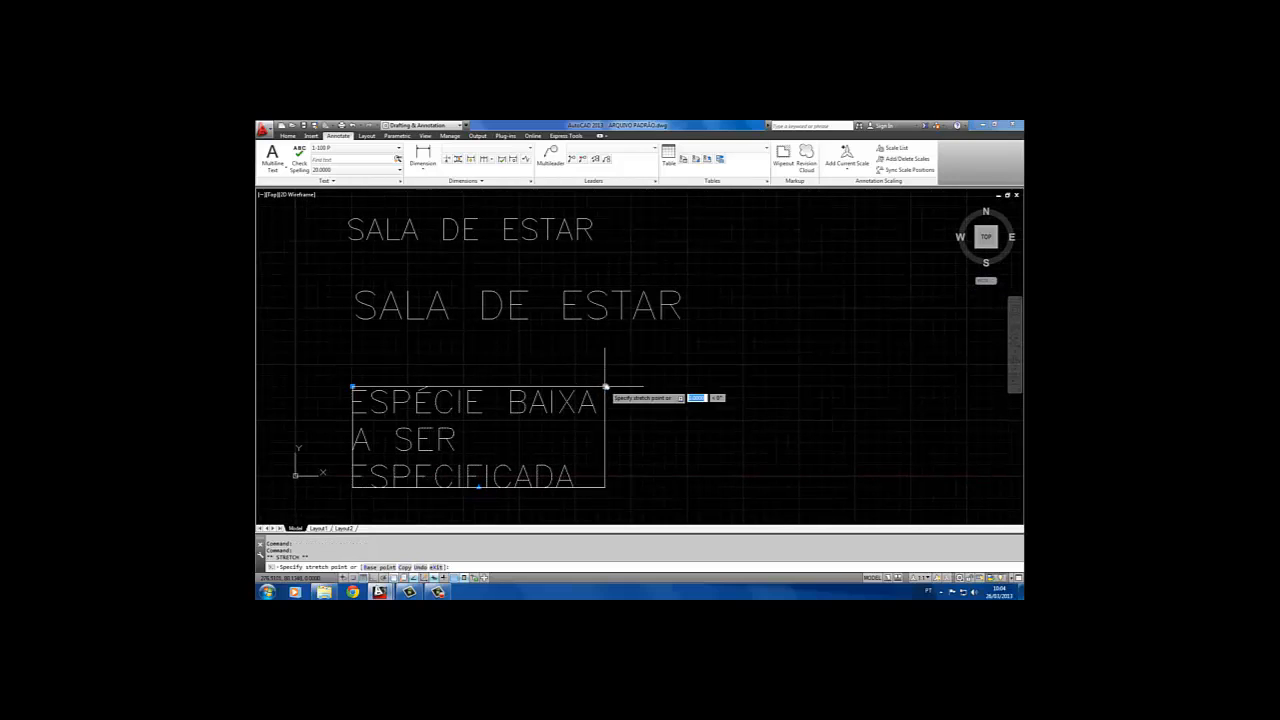
pyautogui.click(675, 382)
pyautogui.press('Escape')
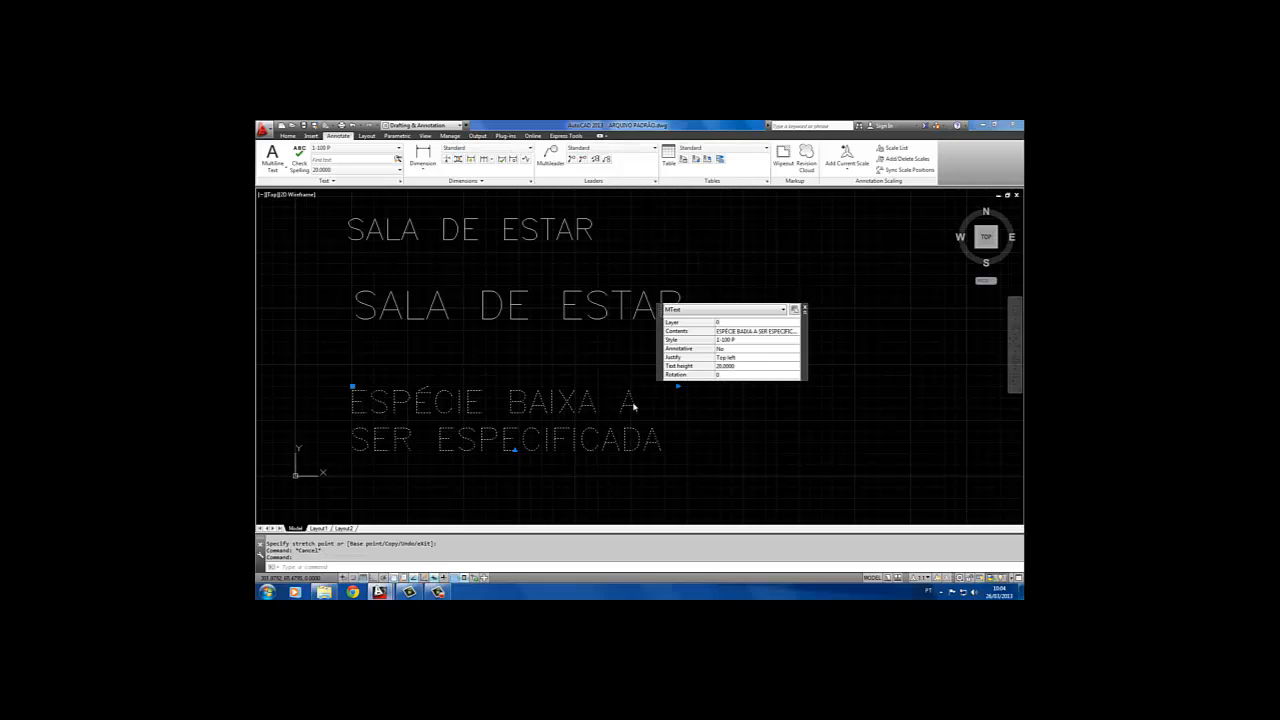
# - Open the ESPÉCIE BAIXA multiline text for in-place editing and widen its box slightly further with the ruler
pyautogui.doubleClick(632, 403)
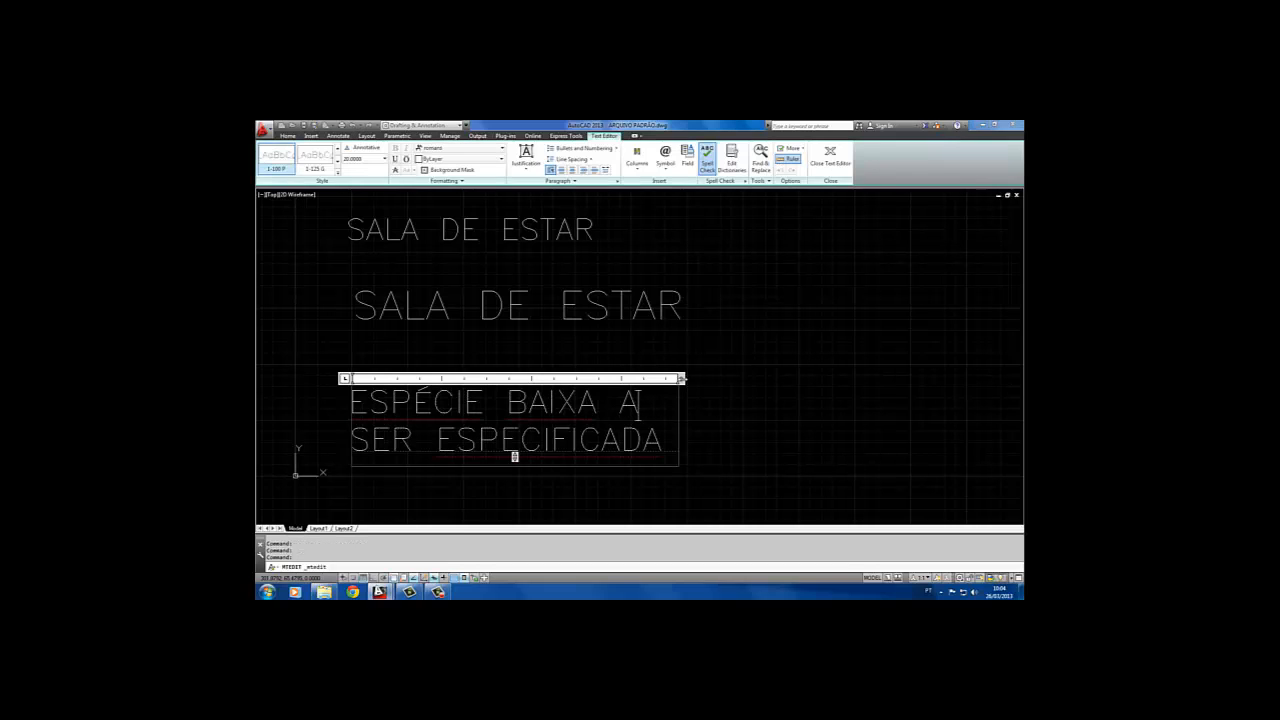
pyautogui.moveTo(680, 378)
pyautogui.mouseDown()
pyautogui.moveTo(1003, 386)
pyautogui.moveTo(595, 410)
pyautogui.moveTo(925, 396)
pyautogui.moveTo(680, 443)
pyautogui.moveTo(666, 420)
pyautogui.moveTo(793, 400)
pyautogui.moveTo(726, 395)
pyautogui.mouseUp()
pyautogui.click(712, 336)
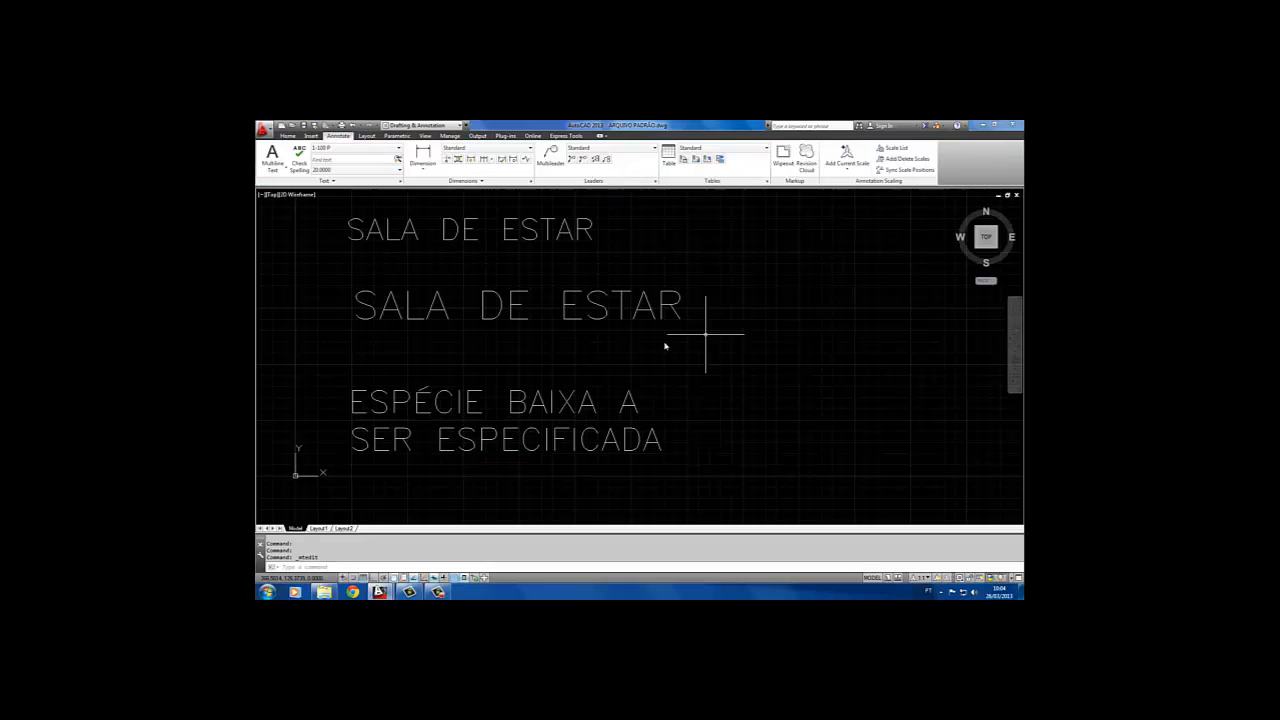
# - Make 1-20 P the current text style
pyautogui.moveTo(360, 438); pyautogui.dragTo(462, 396, button='middle')
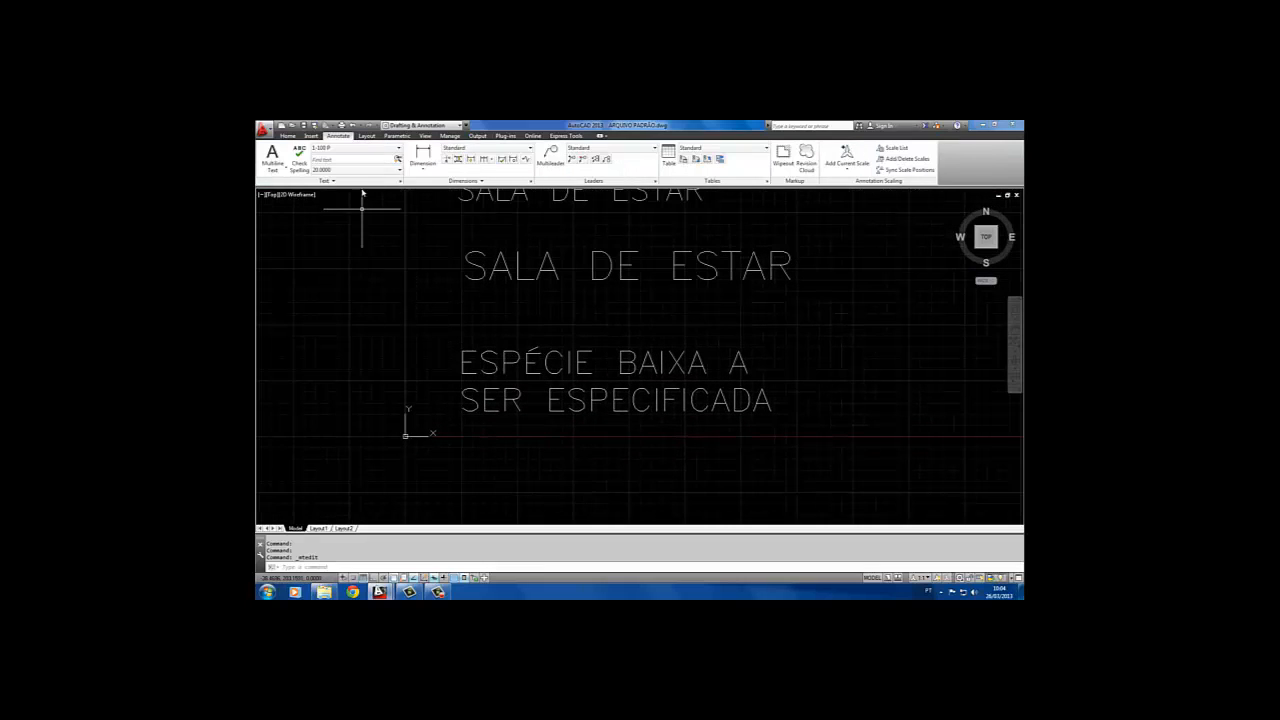
pyautogui.click(400, 151)
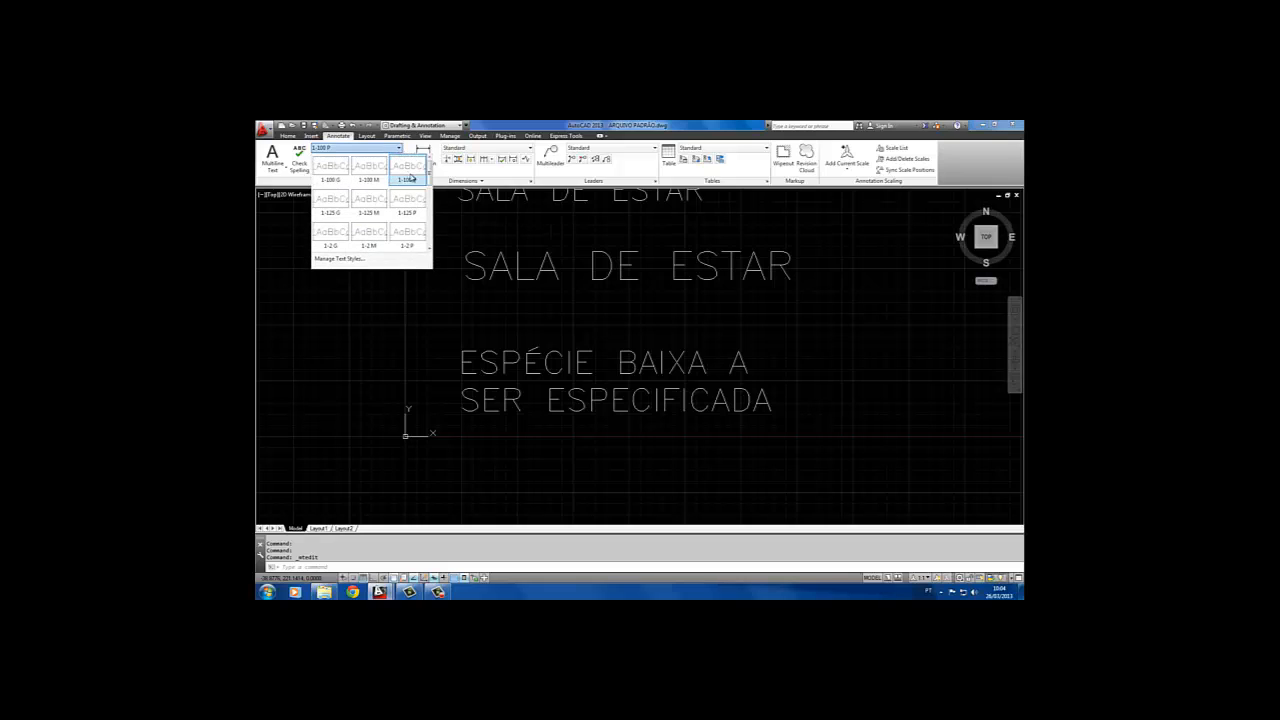
pyautogui.scroll(-3, 430, 183)
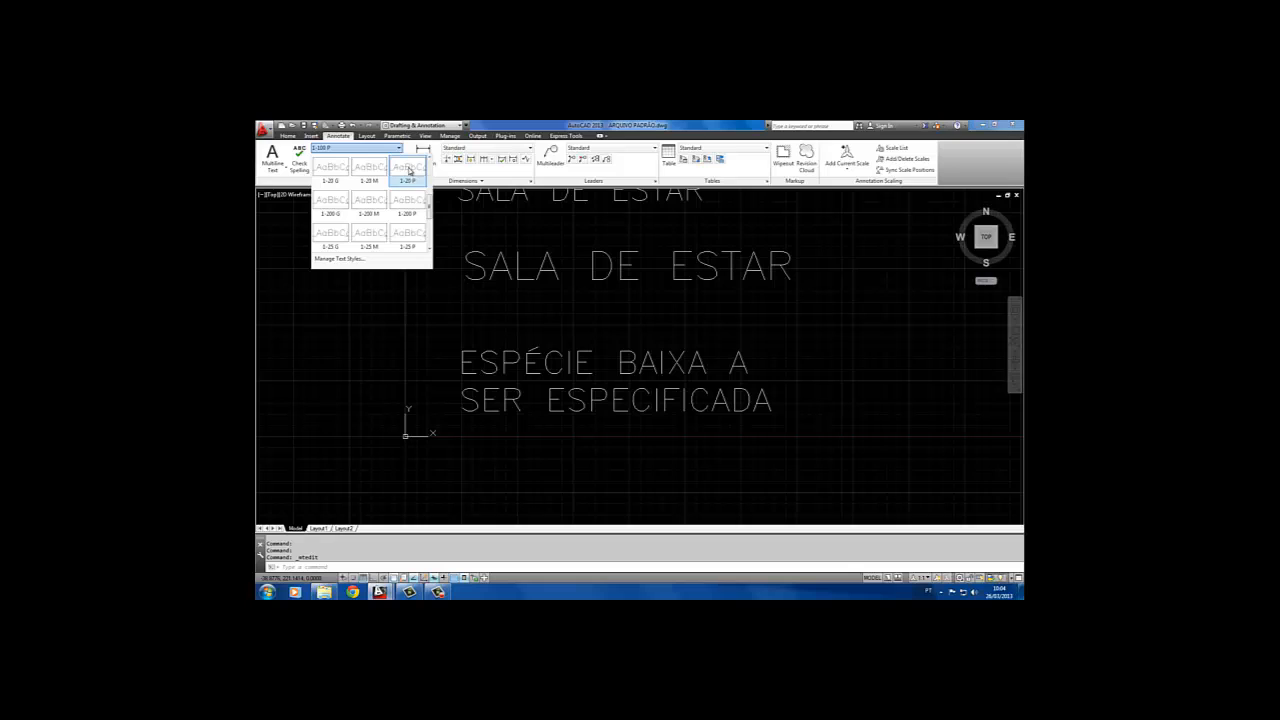
pyautogui.click(409, 171)
# - Write the multiline text ESPÉCIE BAIXA A SER ESPECIFICADA in a wide box below the existing two-line text
pyautogui.moveTo(485, 395); pyautogui.dragTo(455, 320, button='middle')
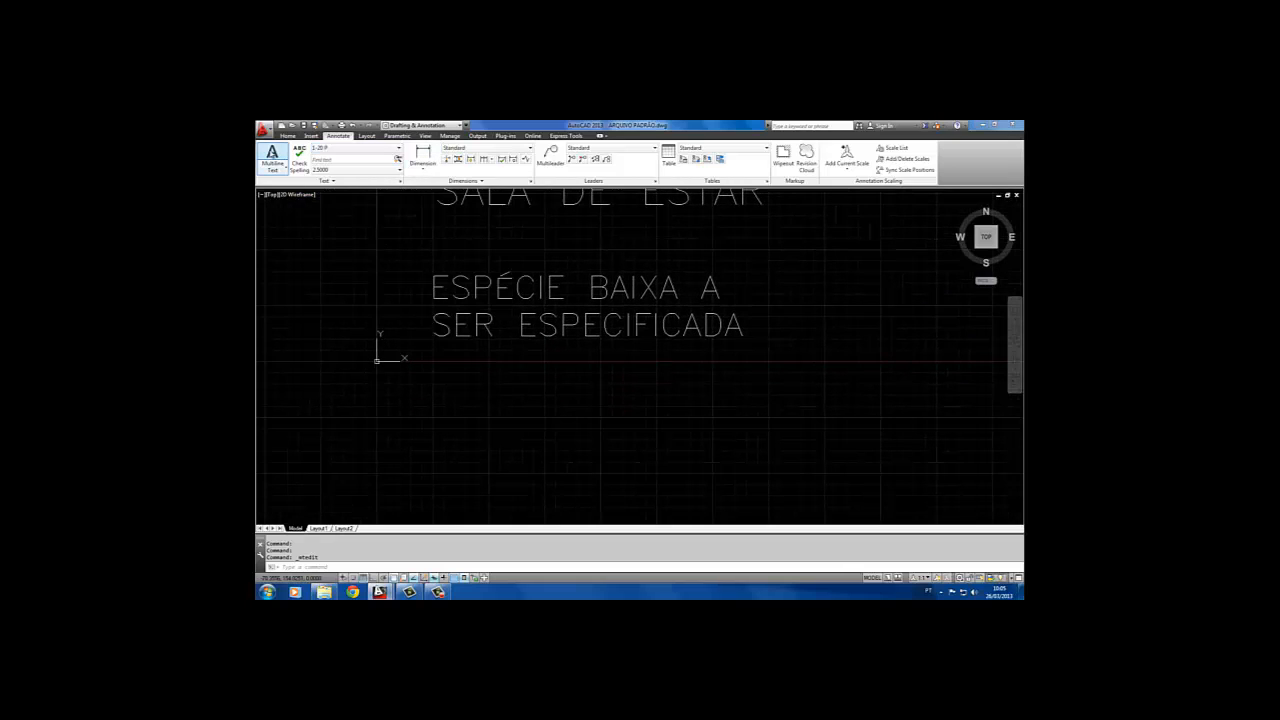
pyautogui.click(272, 157)
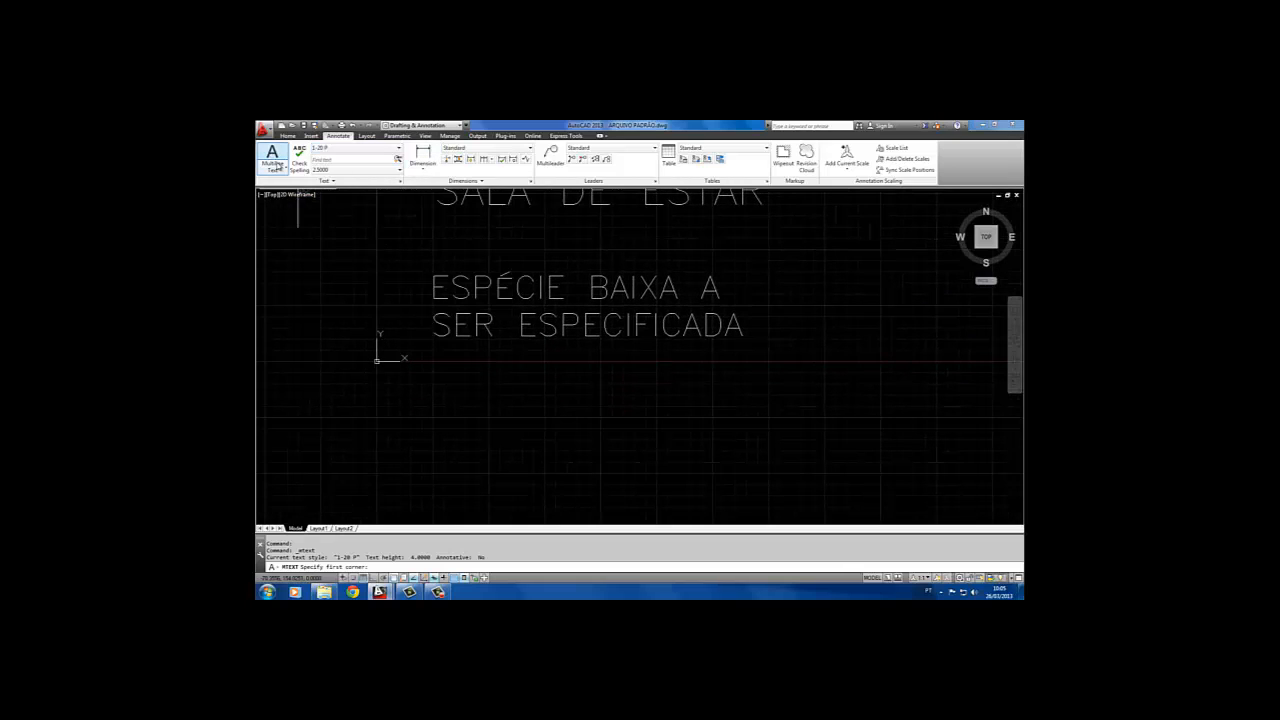
pyautogui.click(439, 388)
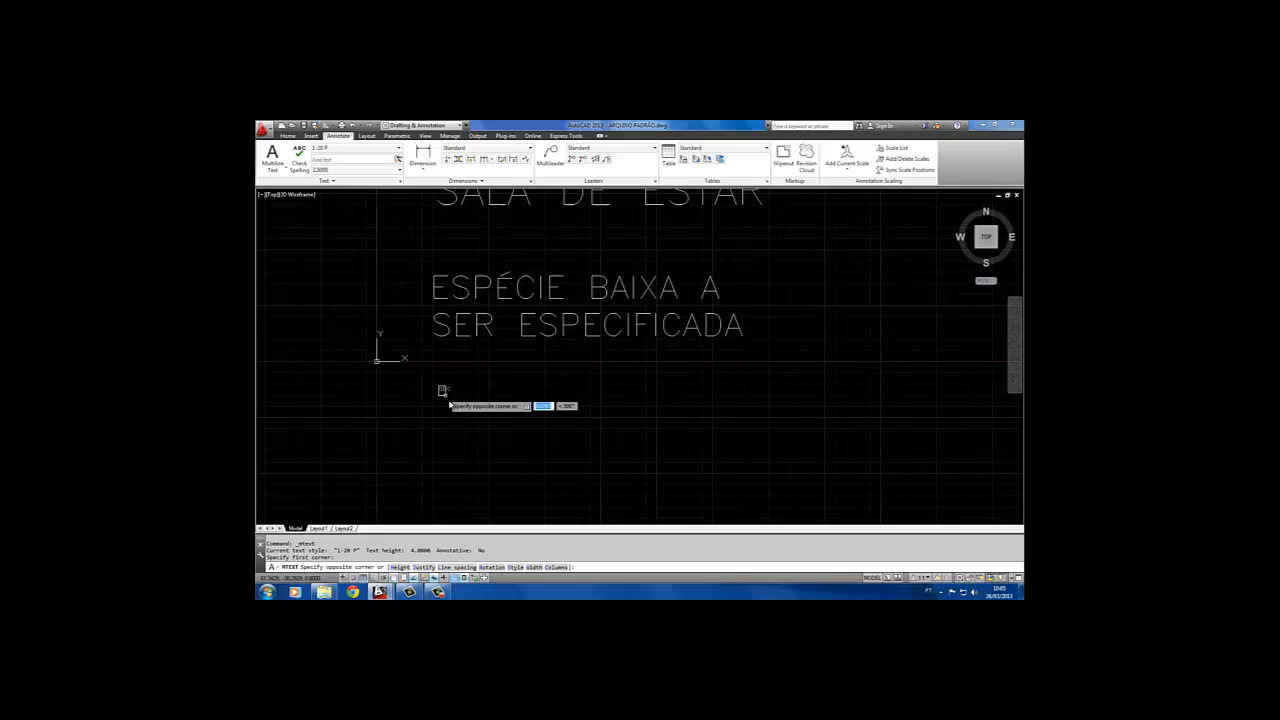
pyautogui.click(750, 461)
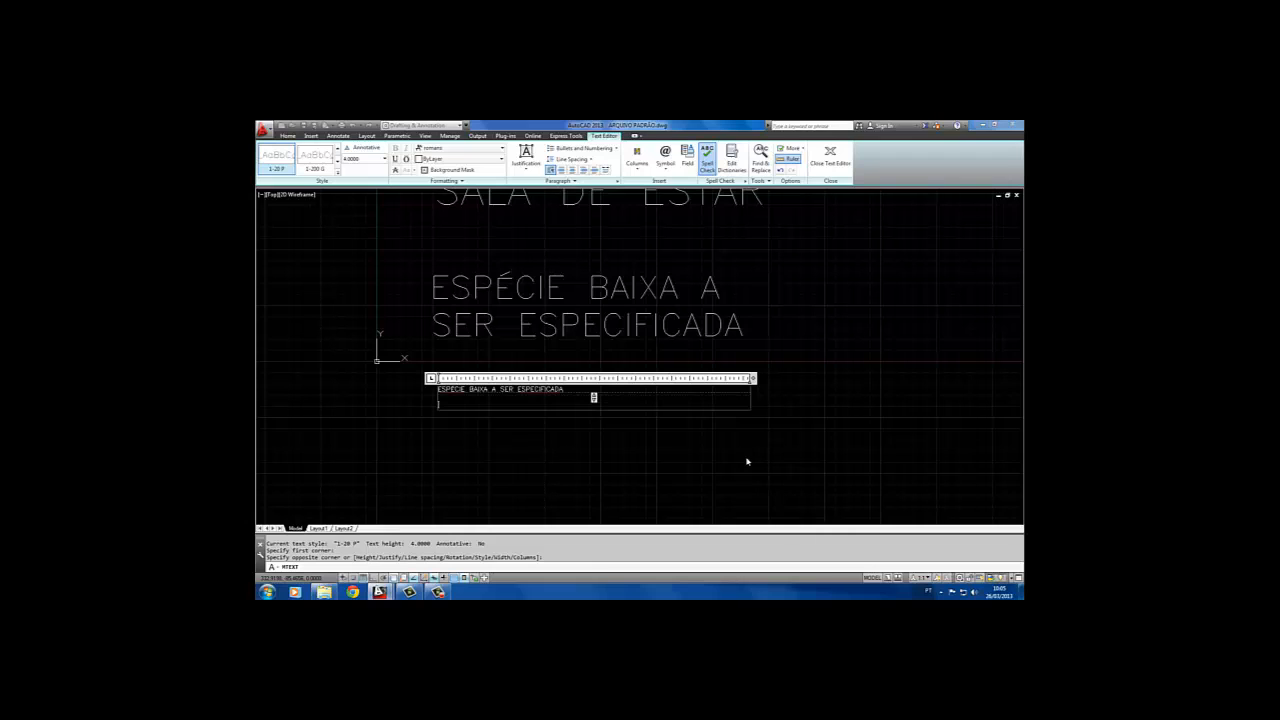
pyautogui.click(746, 460)
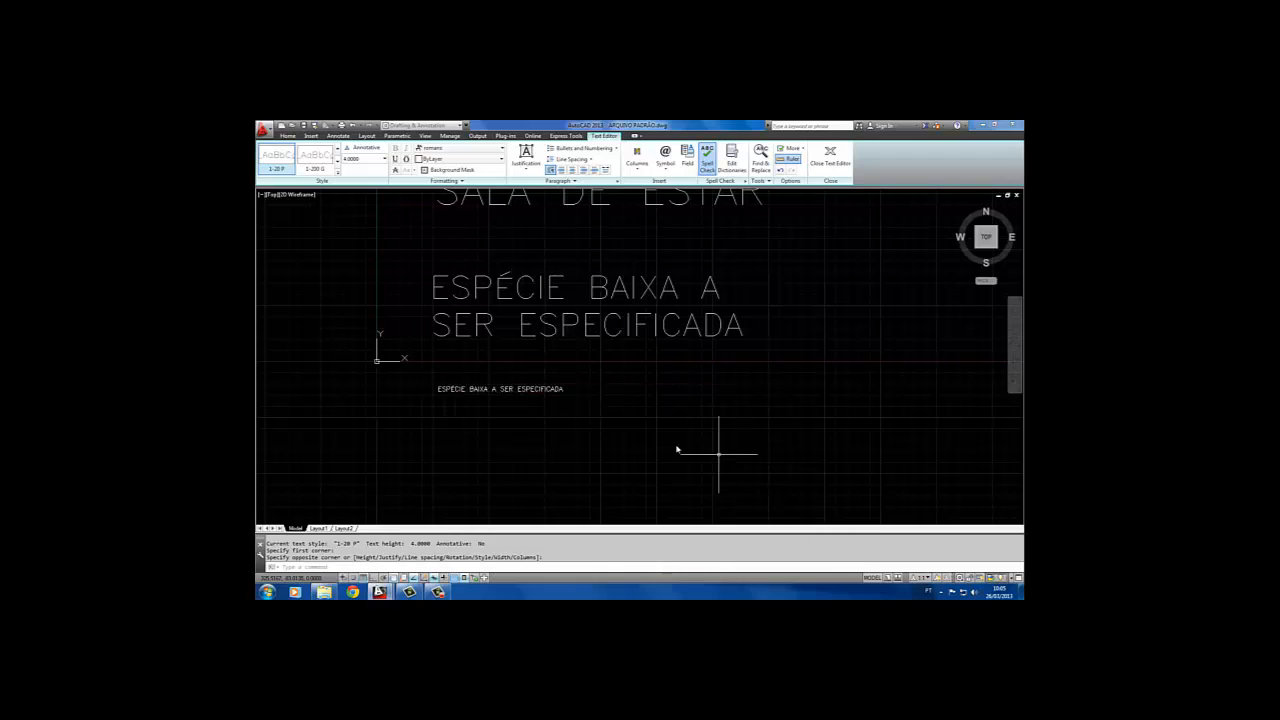
# - Narrow the small 1-20 P multiline text's box until it wraps onto three lines, with only ESPÉCIE on the first
pyautogui.click(528, 398)
pyautogui.scroll(4, 526, 395)
pyautogui.scroll(-4, 695, 402)
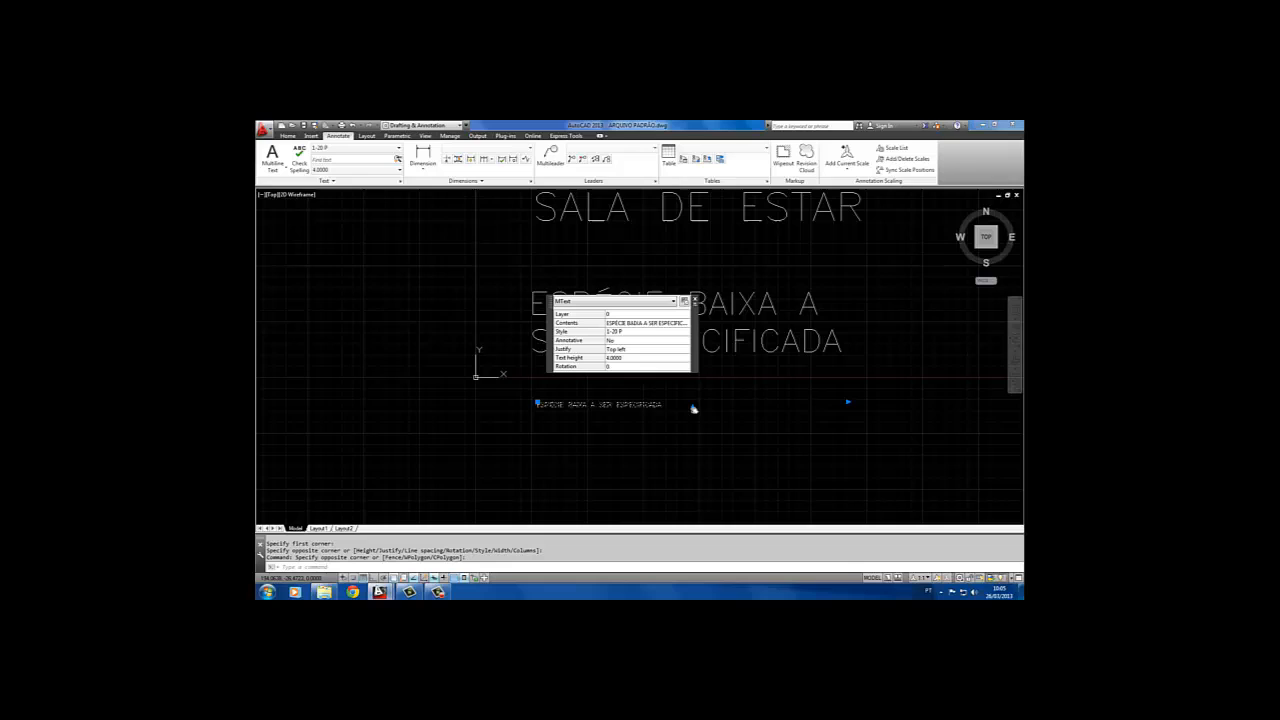
pyautogui.click(849, 401)
pyautogui.scroll(2, 633, 403)
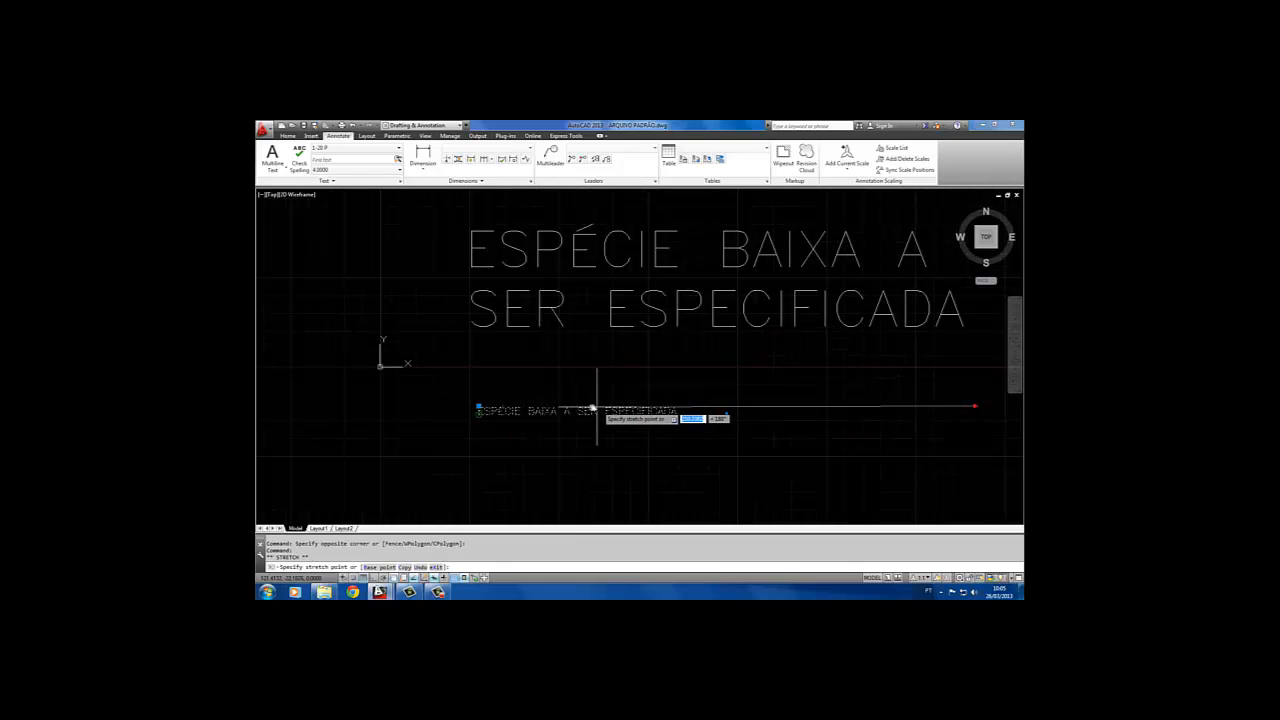
pyautogui.click(549, 403)
pyautogui.press('Escape')
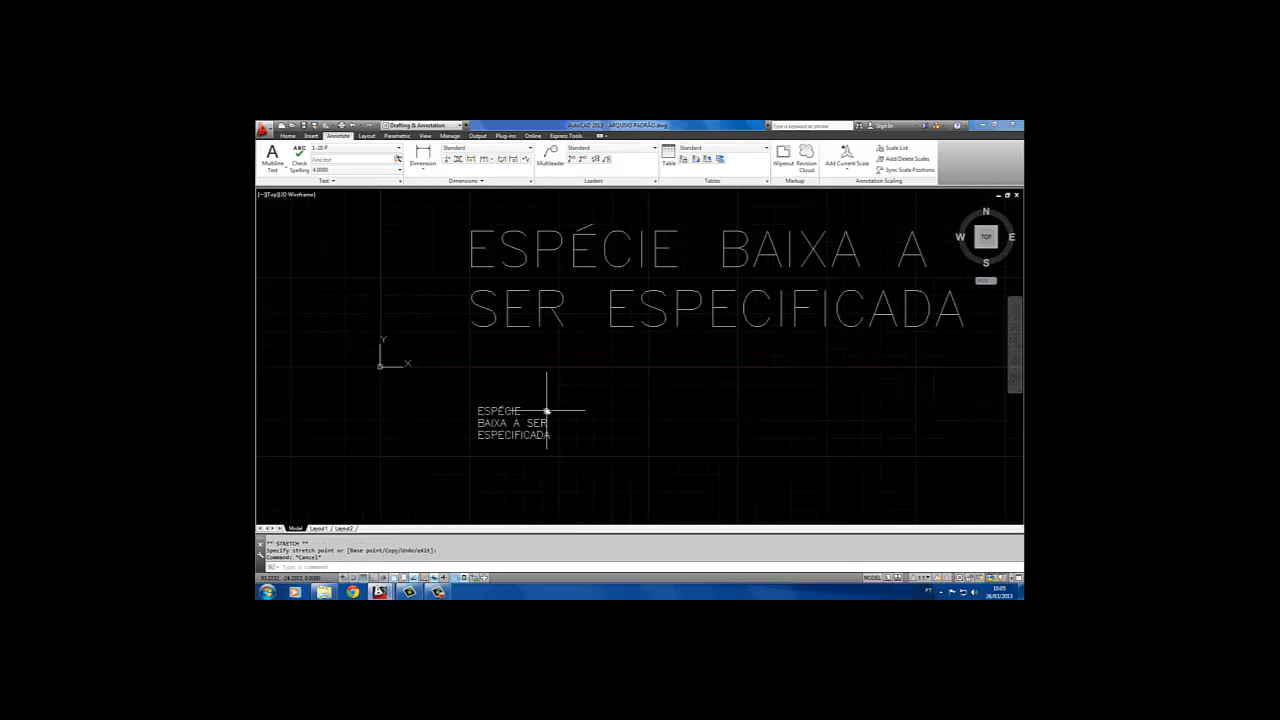
# - Widen the small multiline text's box so that ESPÉCIE BAIXA A SER ESPECIFICADA fits on a single line
pyautogui.click(545, 407)
pyautogui.click(550, 406)
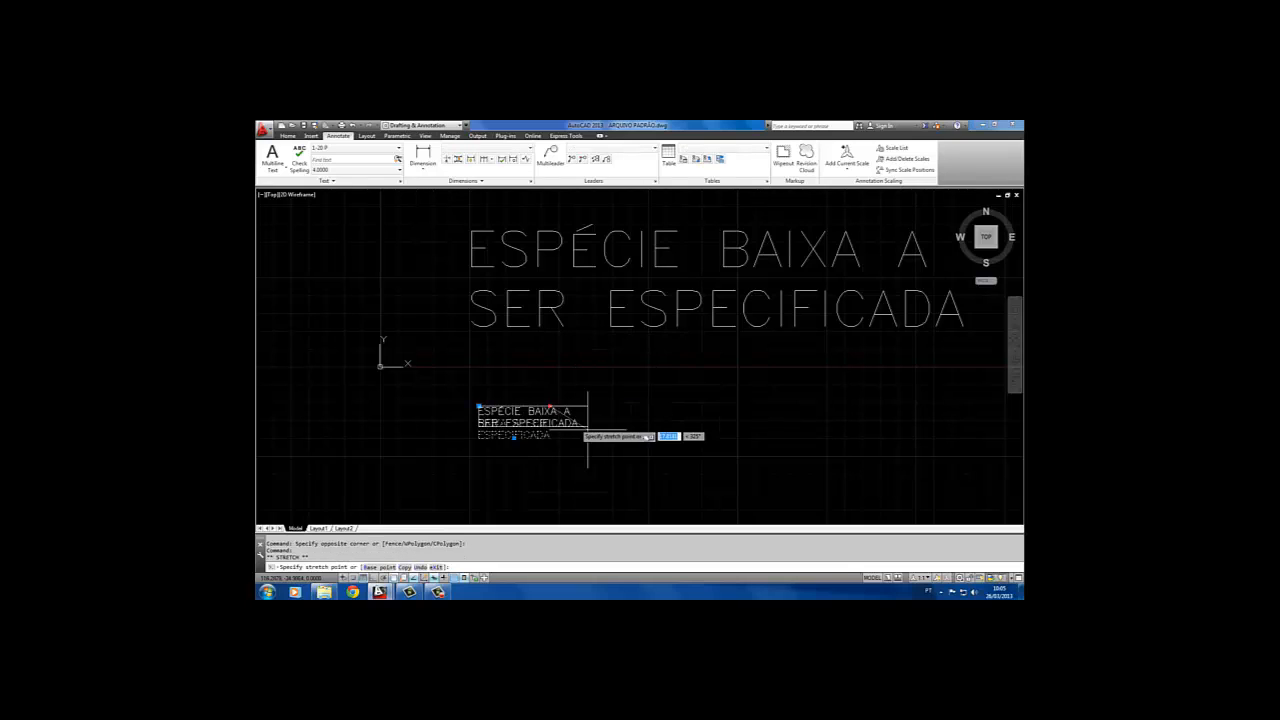
pyautogui.click(763, 400)
pyautogui.press('Escape')
pyautogui.scroll(-4, 712, 404)
pyautogui.moveTo(663, 325); pyautogui.dragTo(537, 371, button='middle')
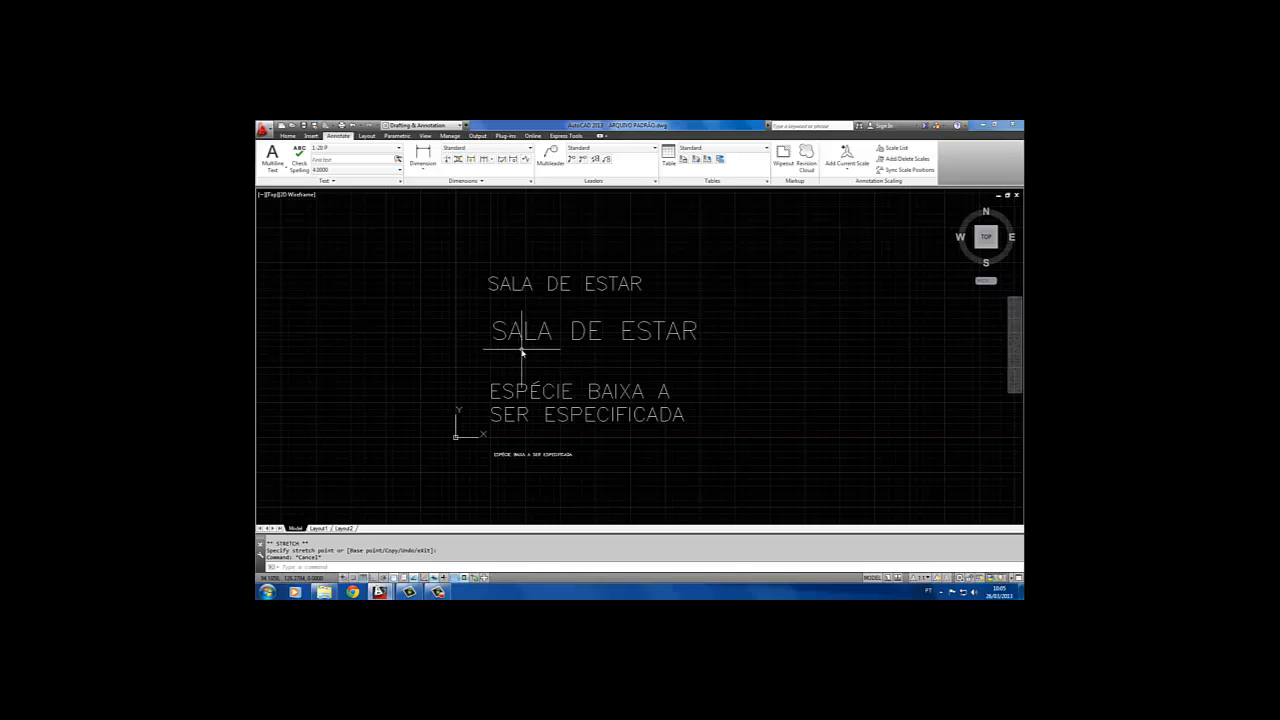
# - Move both SALA DE ESTAR texts to the TEXTO M layer and clear the selection
pyautogui.moveTo(513, 331)
pyautogui.click(548, 262)
pyautogui.click(485, 352)
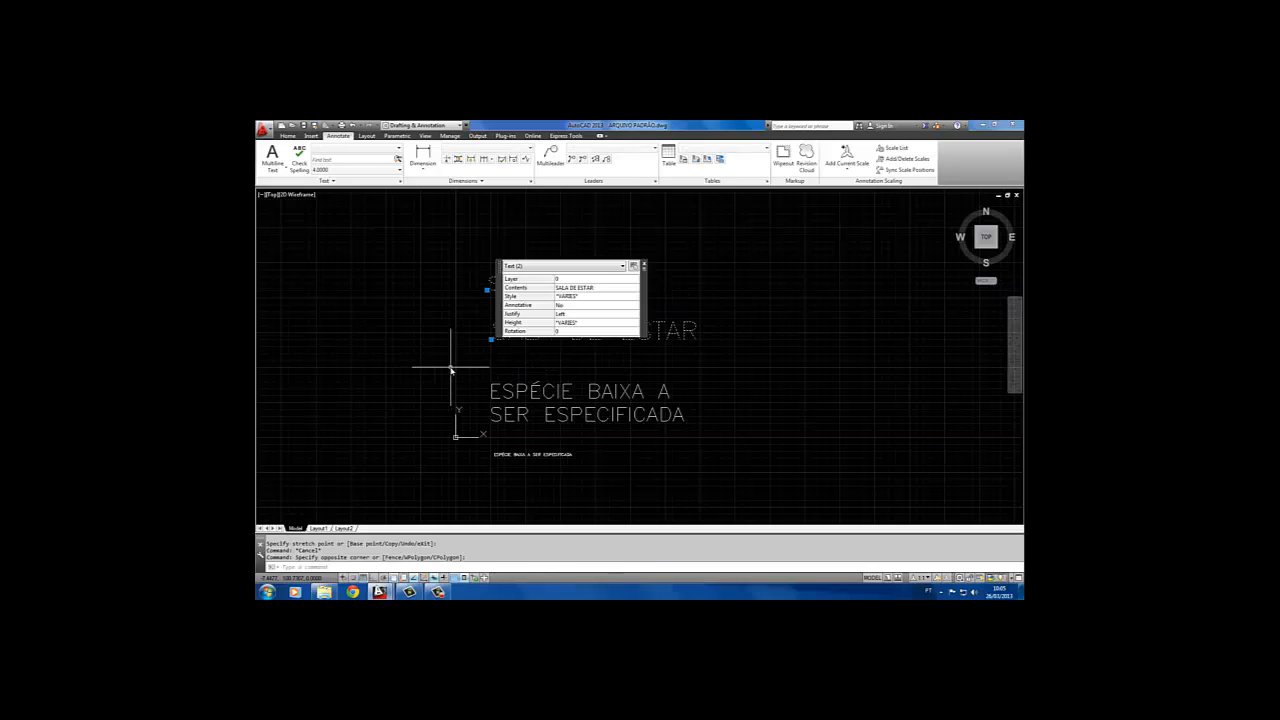
pyautogui.click(289, 136)
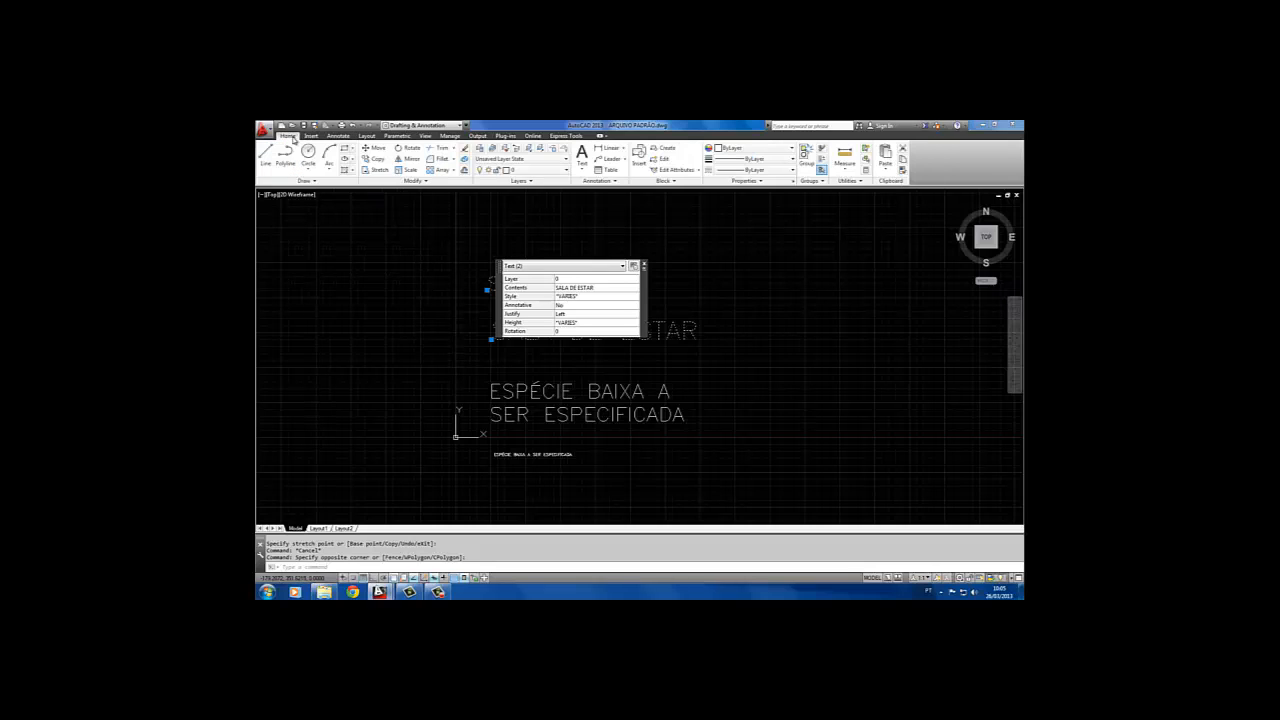
pyautogui.click(566, 171)
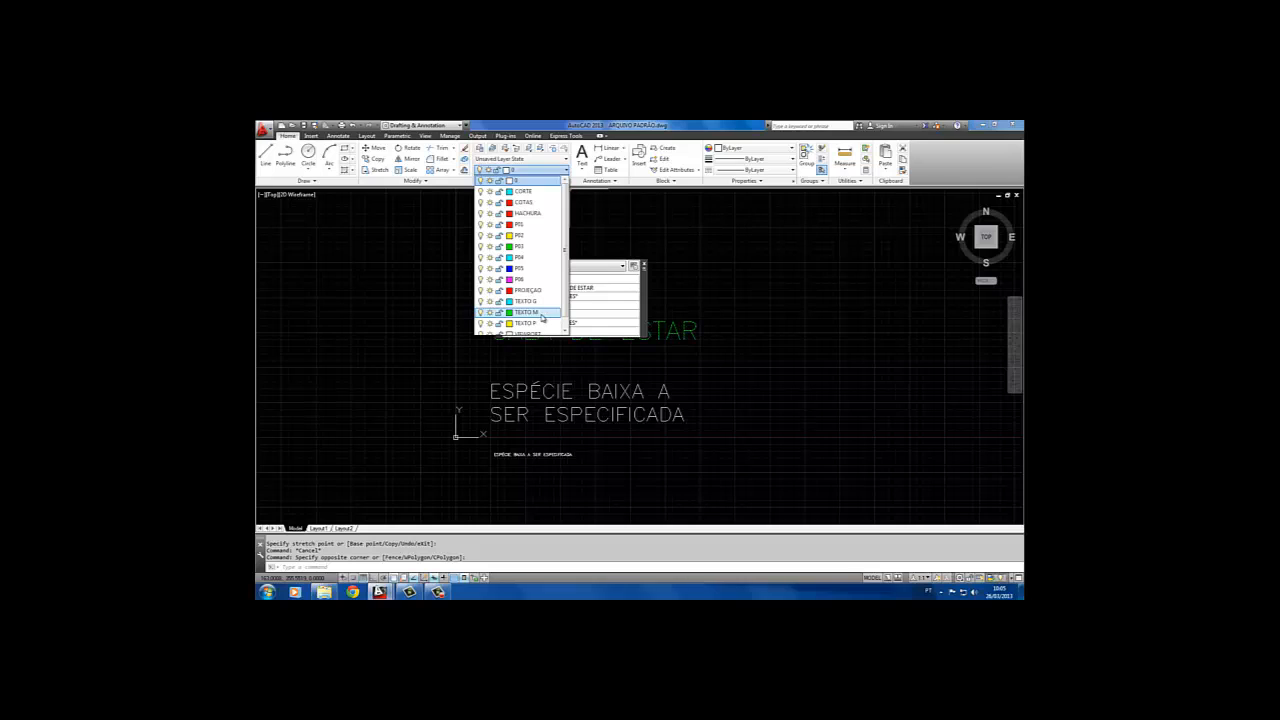
pyautogui.click(541, 316)
pyautogui.press('Escape')
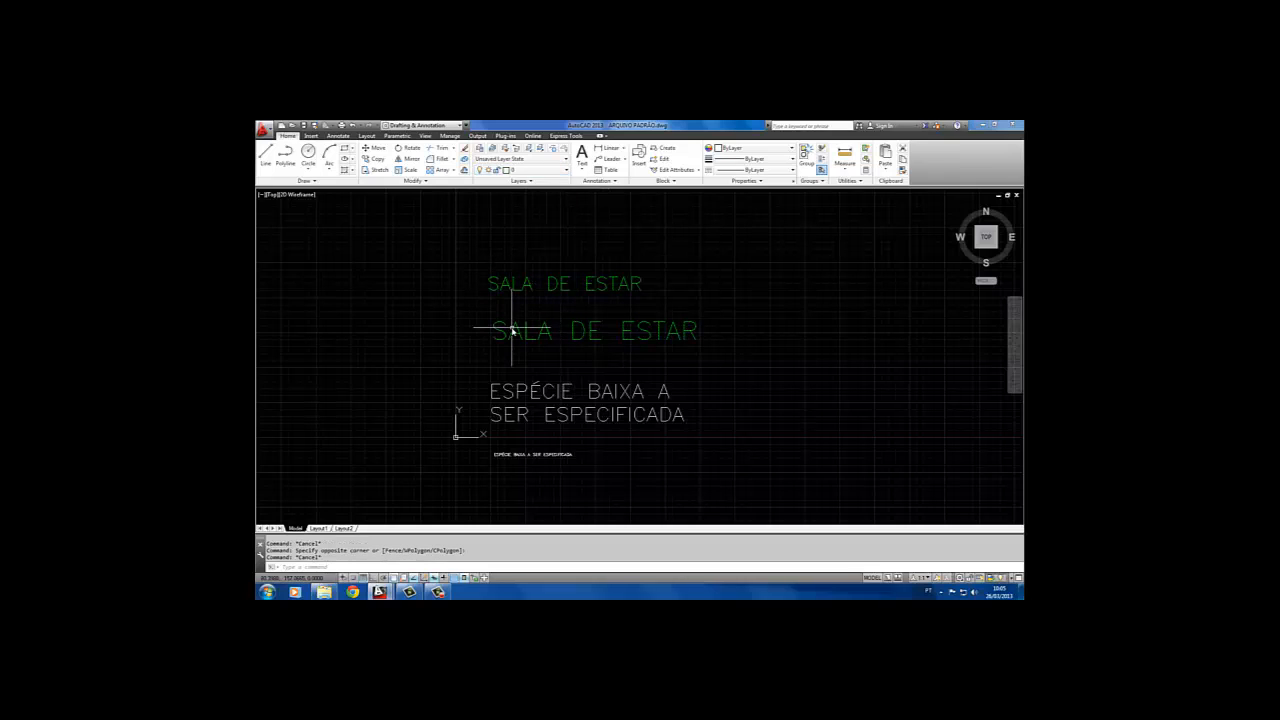
# - Move both ESPÉCIE BAIXA A SER ESPECIFICADA multiline texts to the TEXTO P layer and clear the selection
pyautogui.click(557, 368)
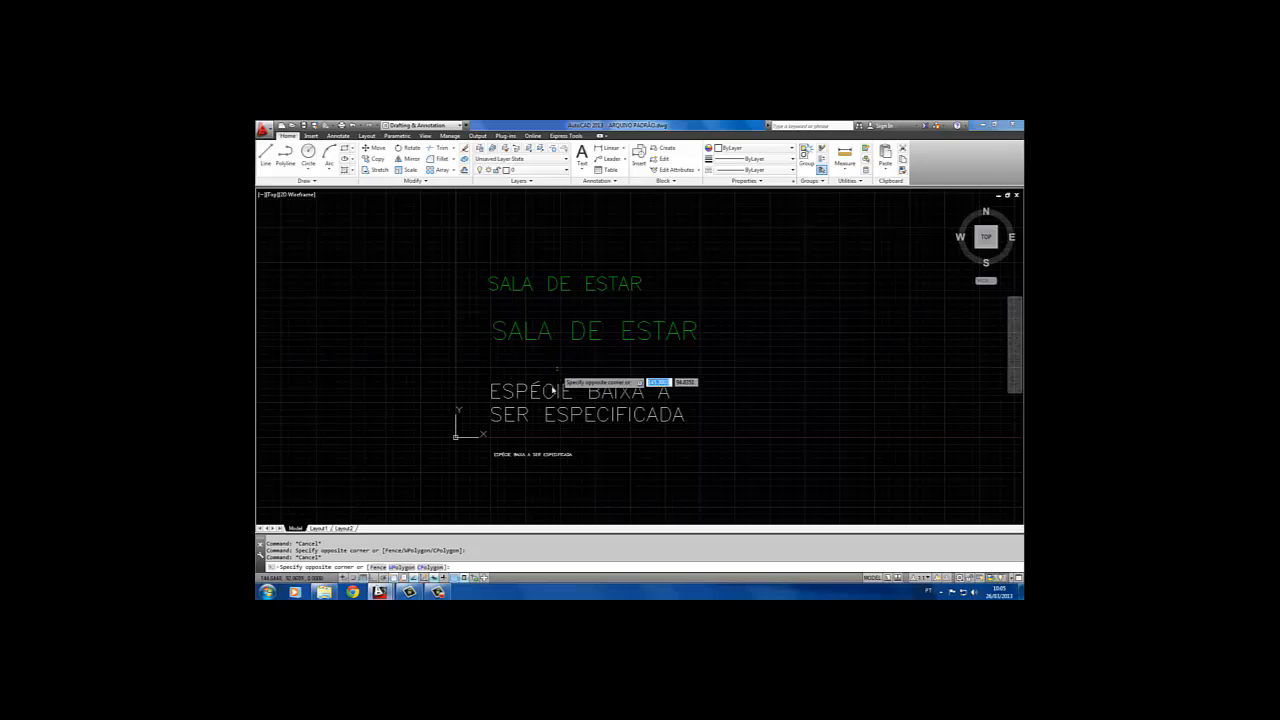
pyautogui.click(481, 476)
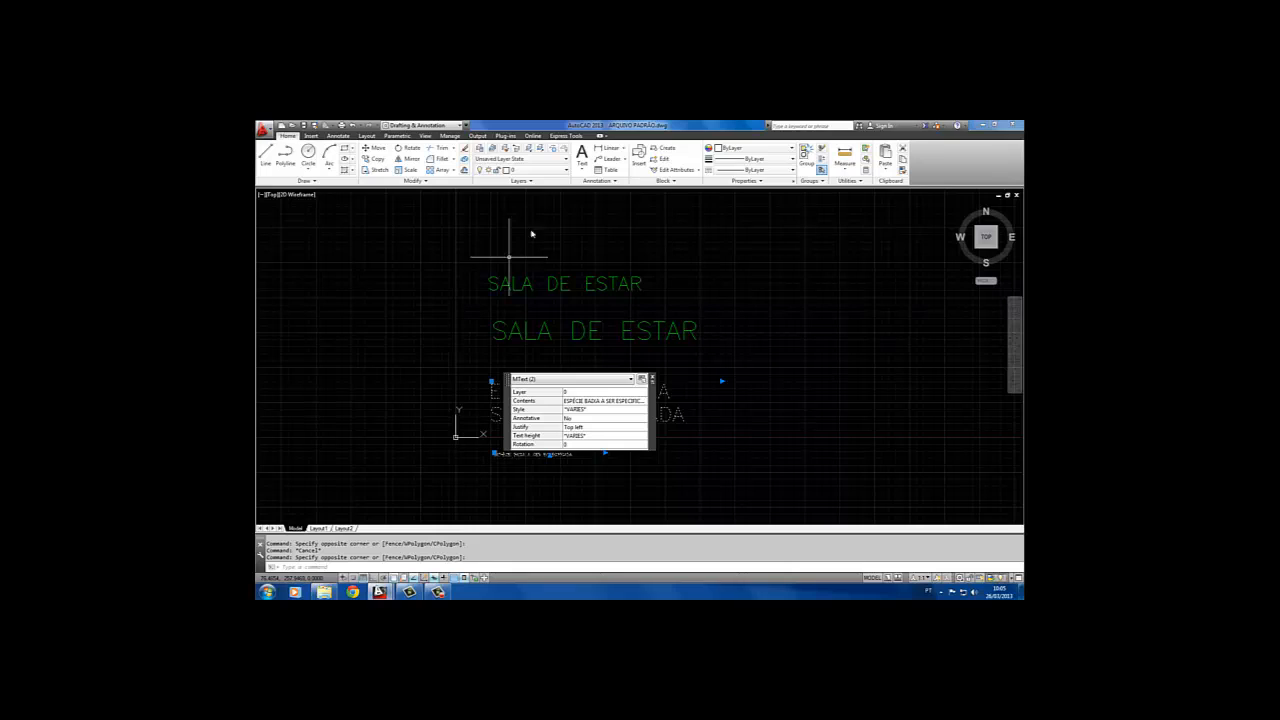
pyautogui.click(540, 172)
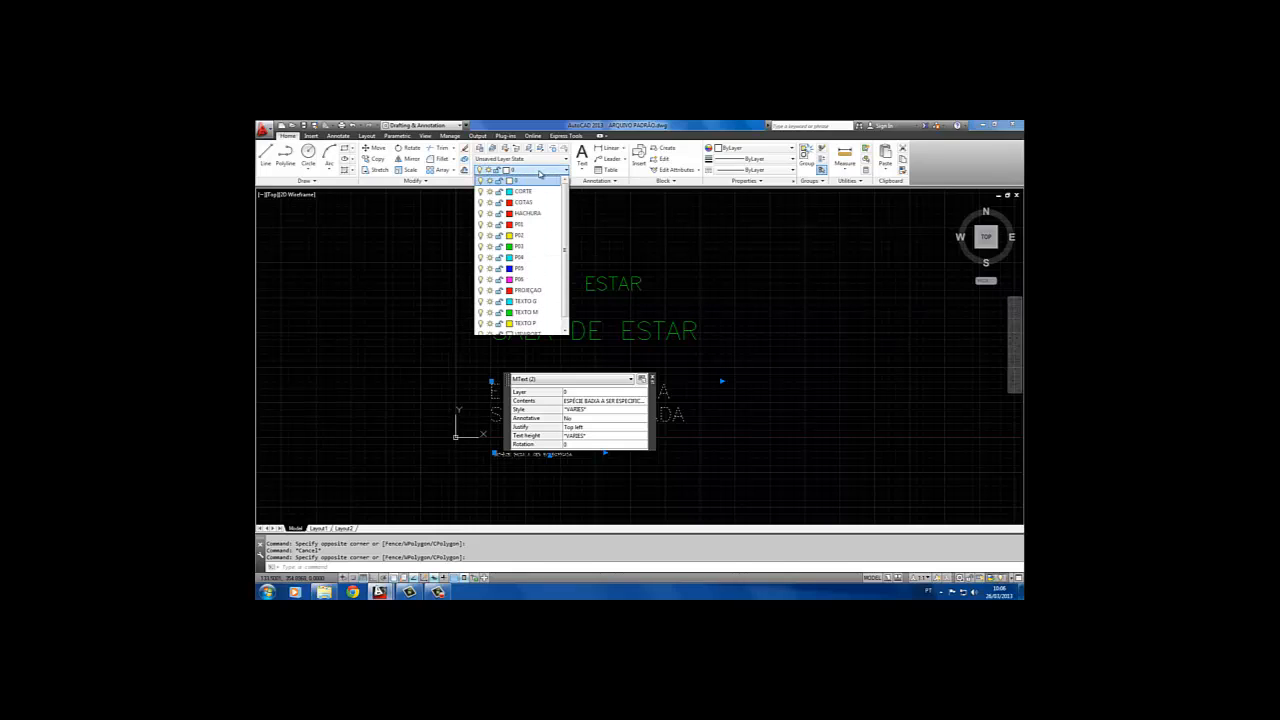
pyautogui.click(525, 323)
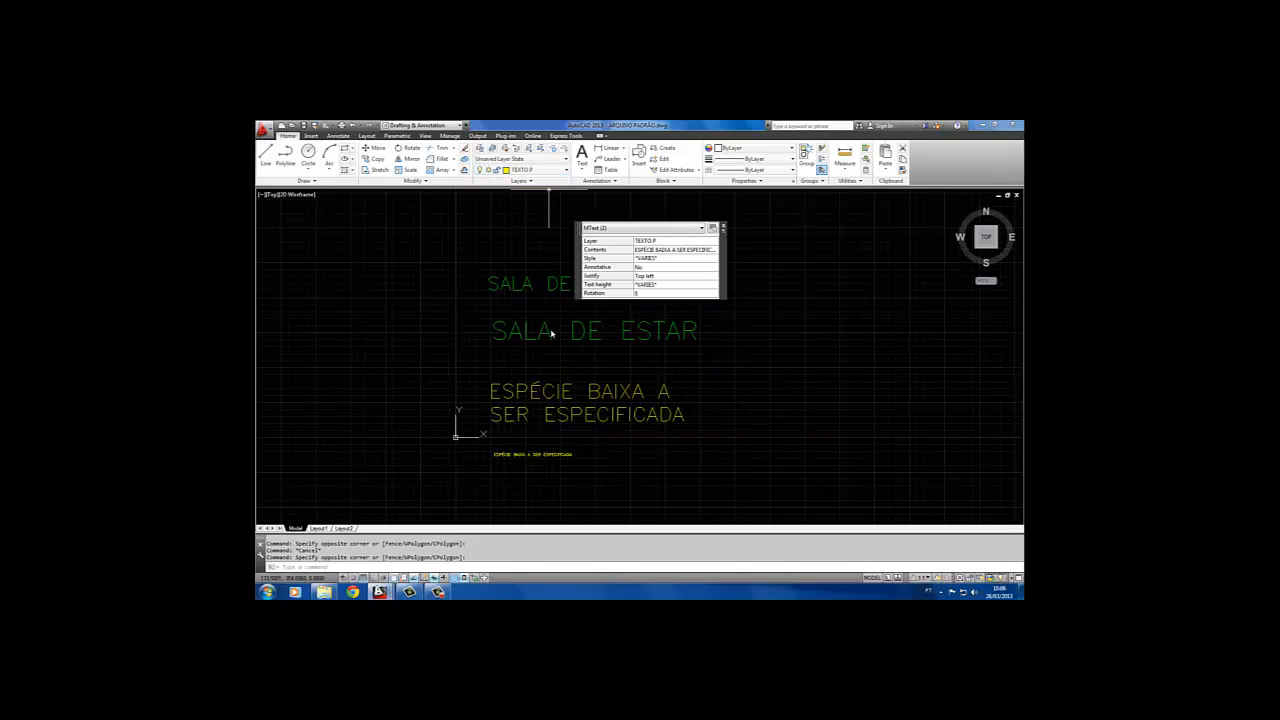
pyautogui.press('Escape')
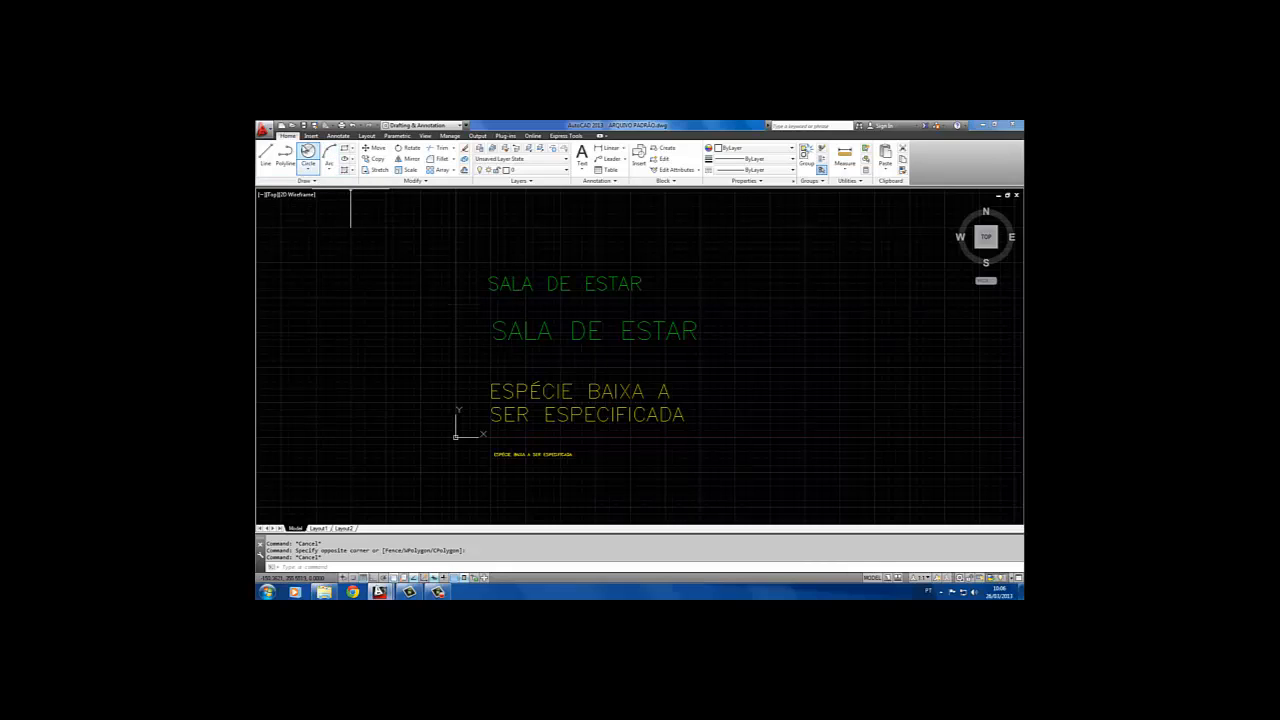
# - Try to delete the 1-125 P text style in the Text Style dialog
pyautogui.click(338, 135)
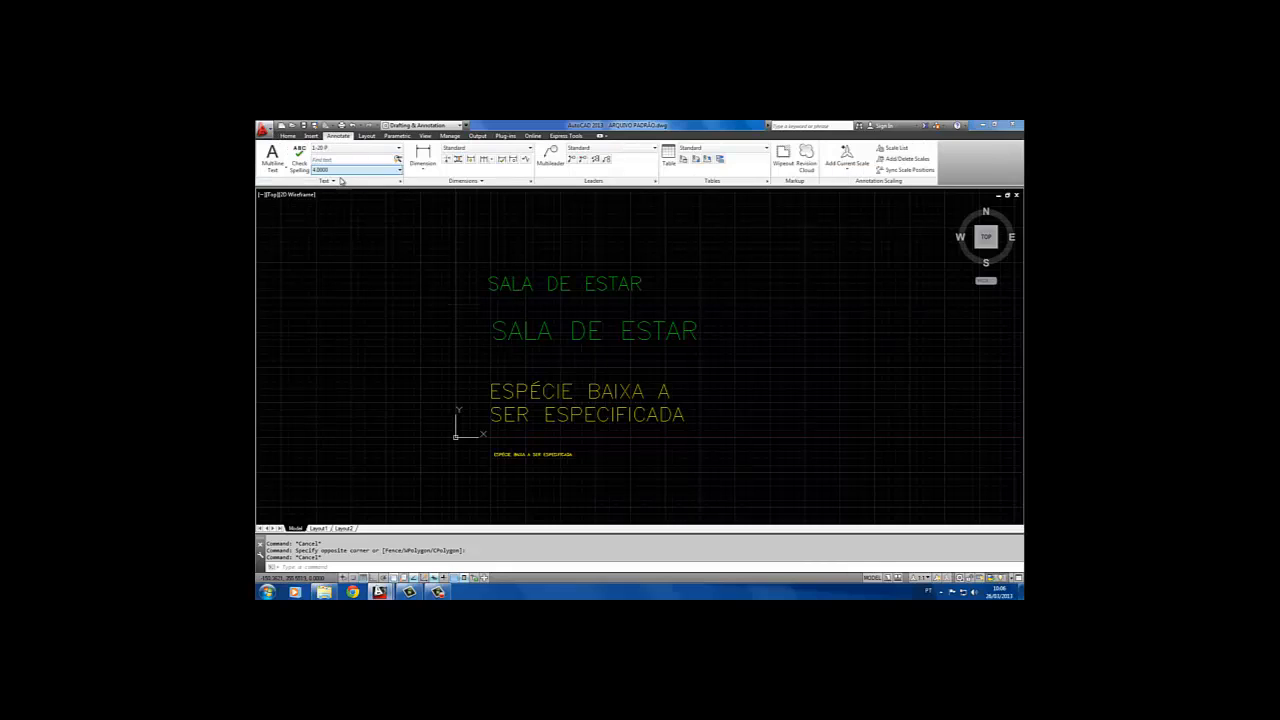
pyautogui.click(401, 182)
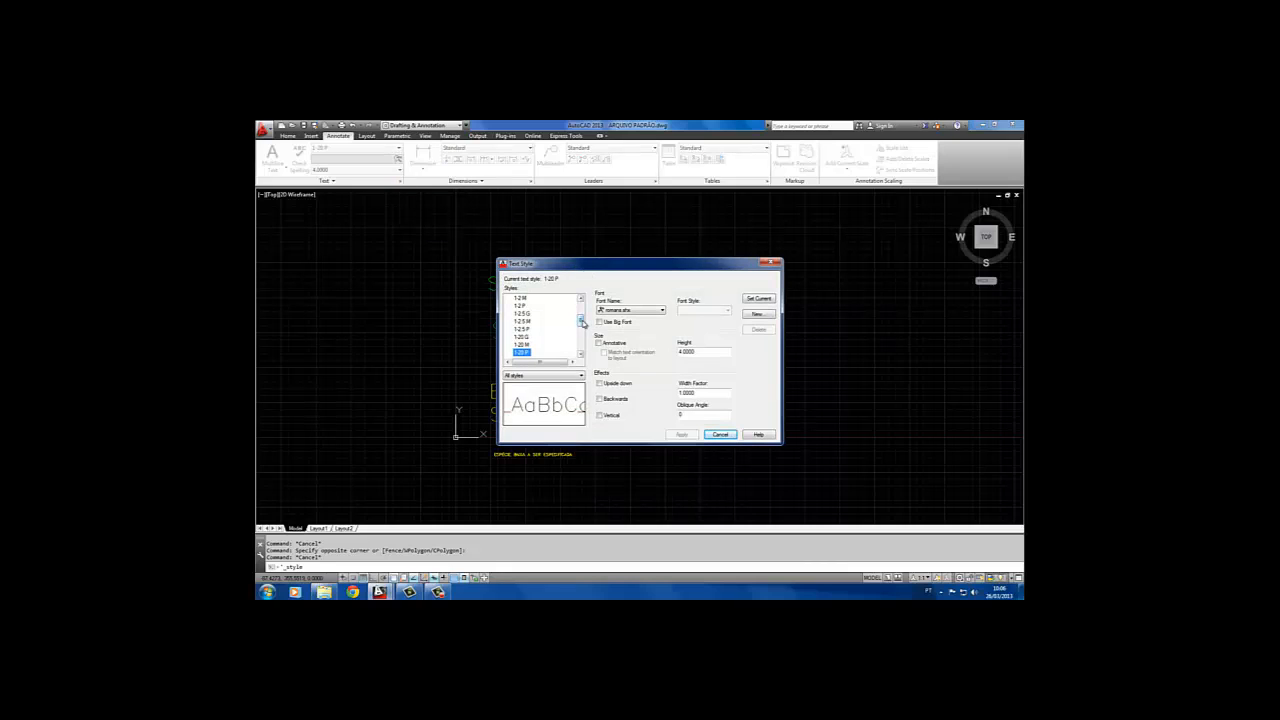
pyautogui.moveTo(582, 321); pyautogui.dragTo(581, 306)
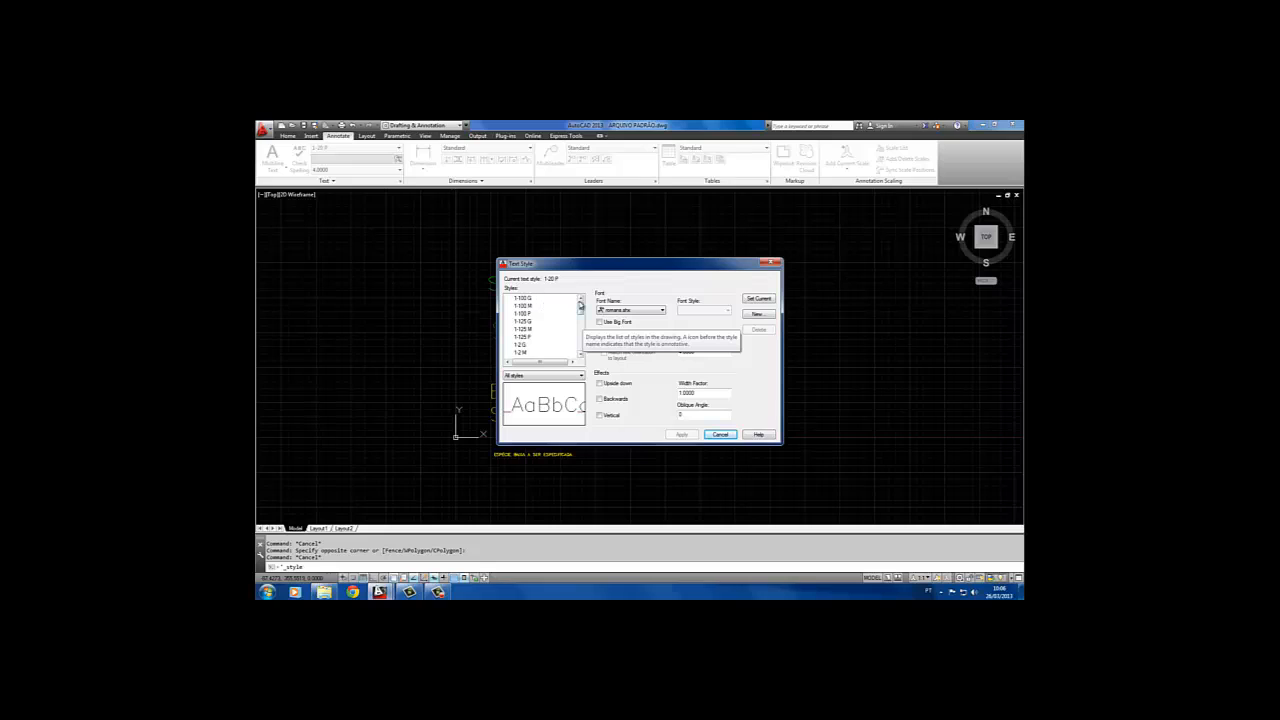
pyautogui.click(528, 338)
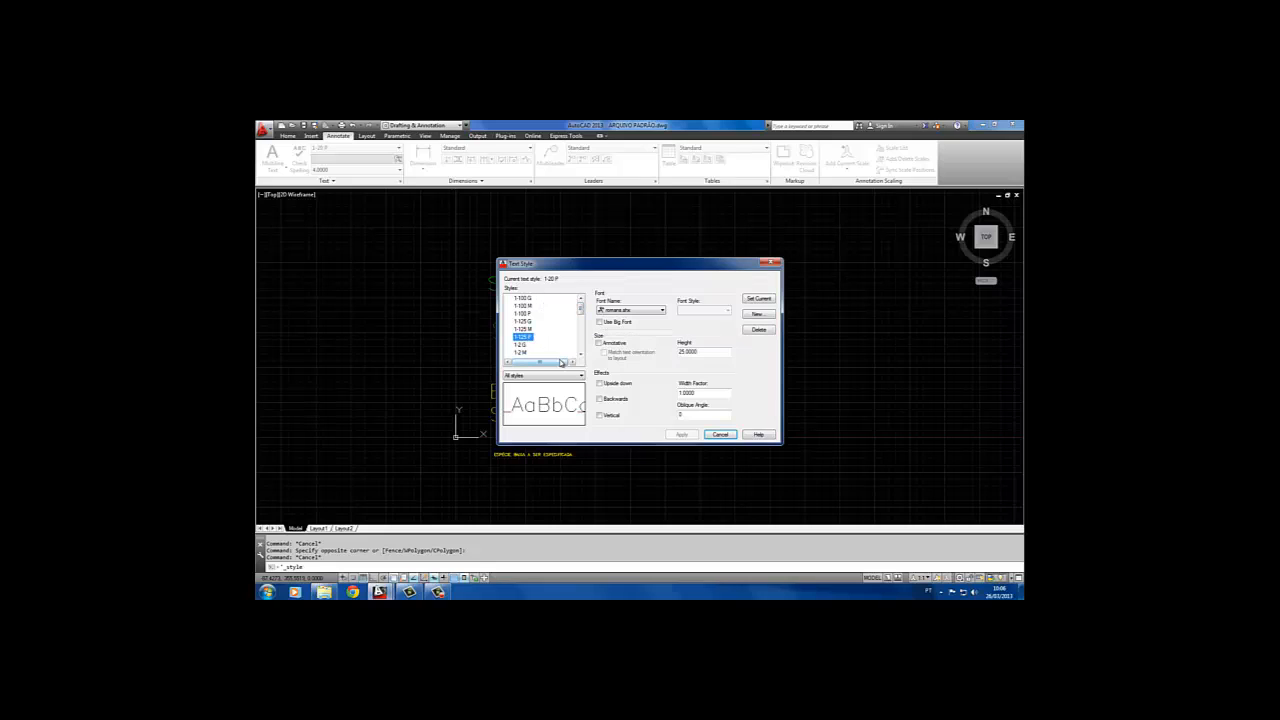
pyautogui.click(759, 331)
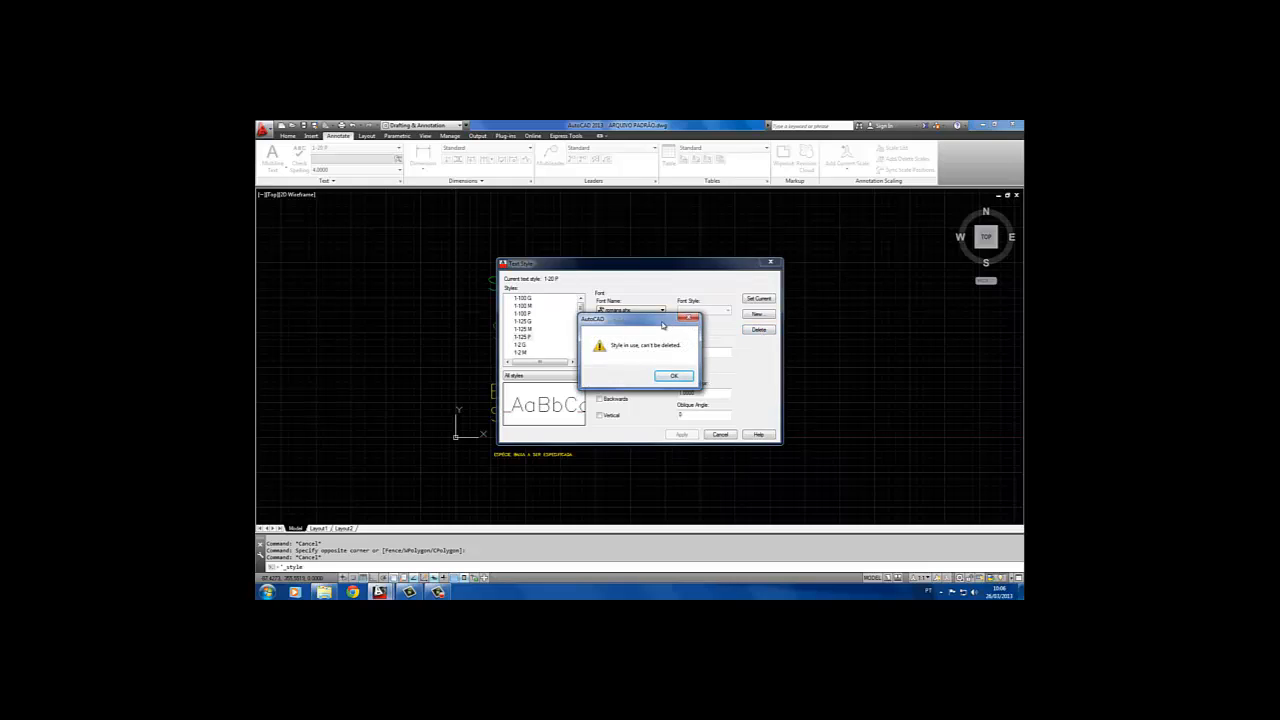
pyautogui.moveTo(662, 325); pyautogui.dragTo(688, 337)
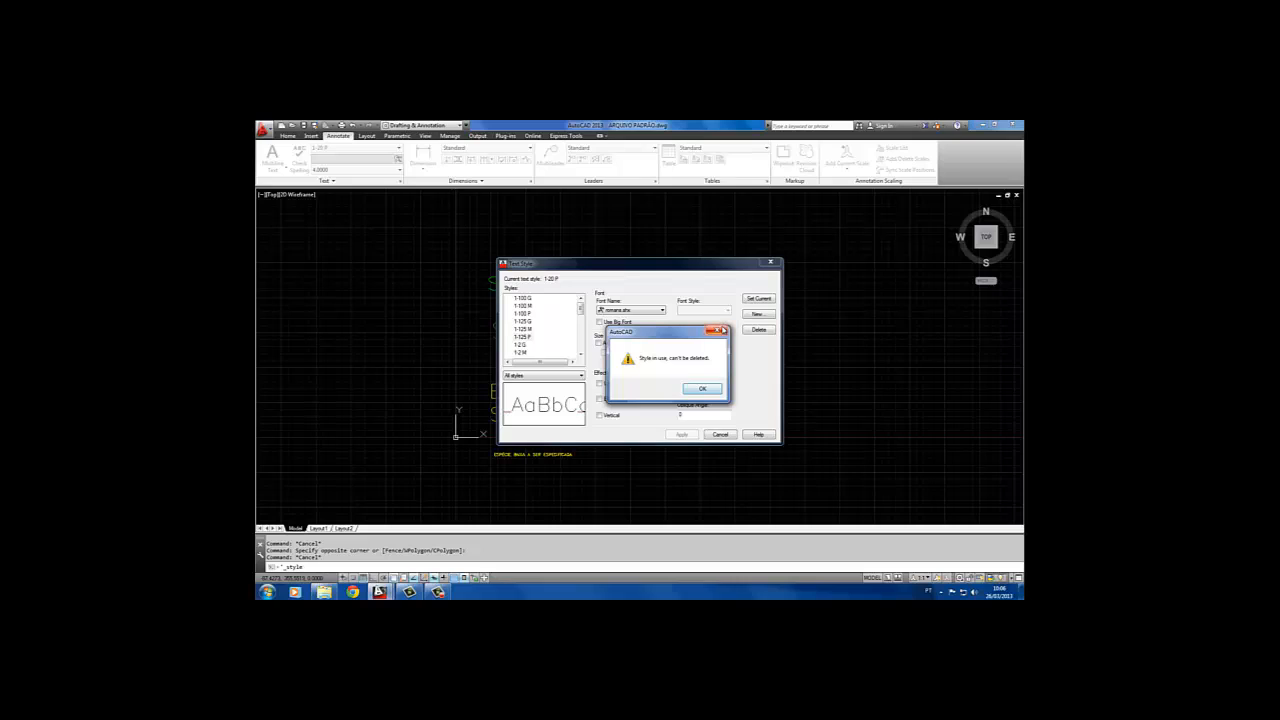
pyautogui.click(722, 330)
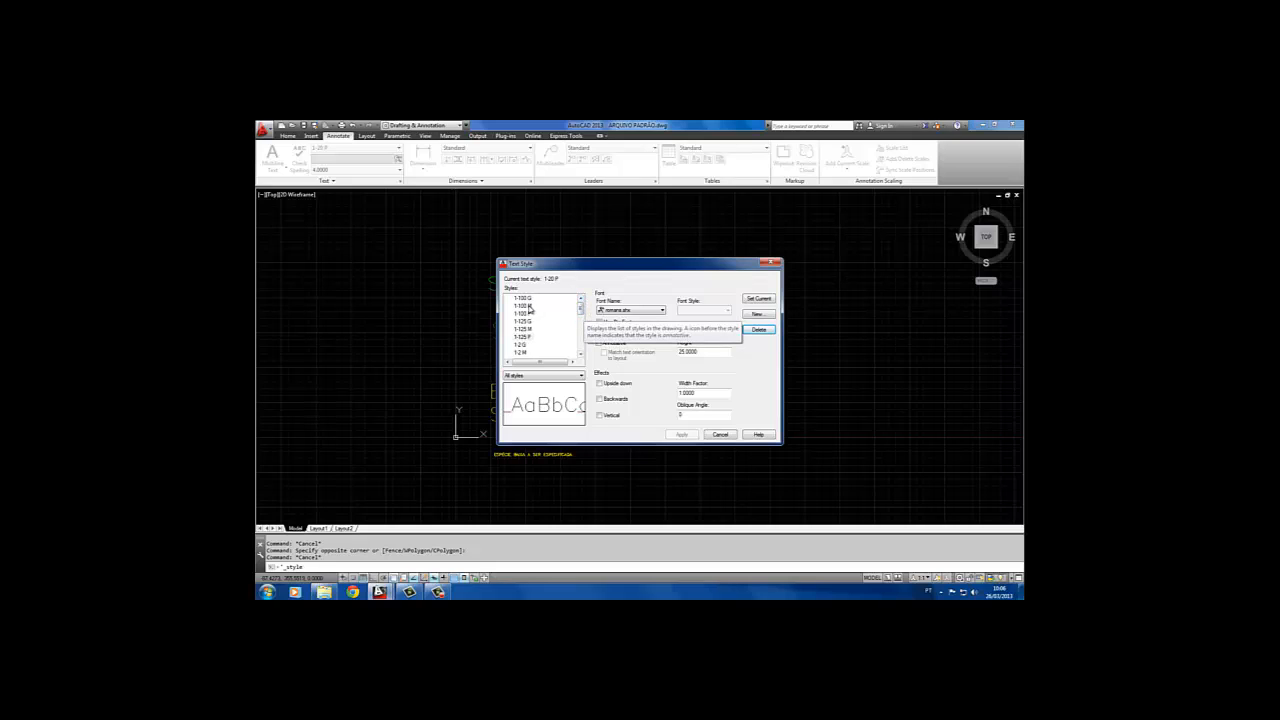
# - View the settings of the 1-2 G text style and close the Text Style dialog without changes
pyautogui.click(521, 345)
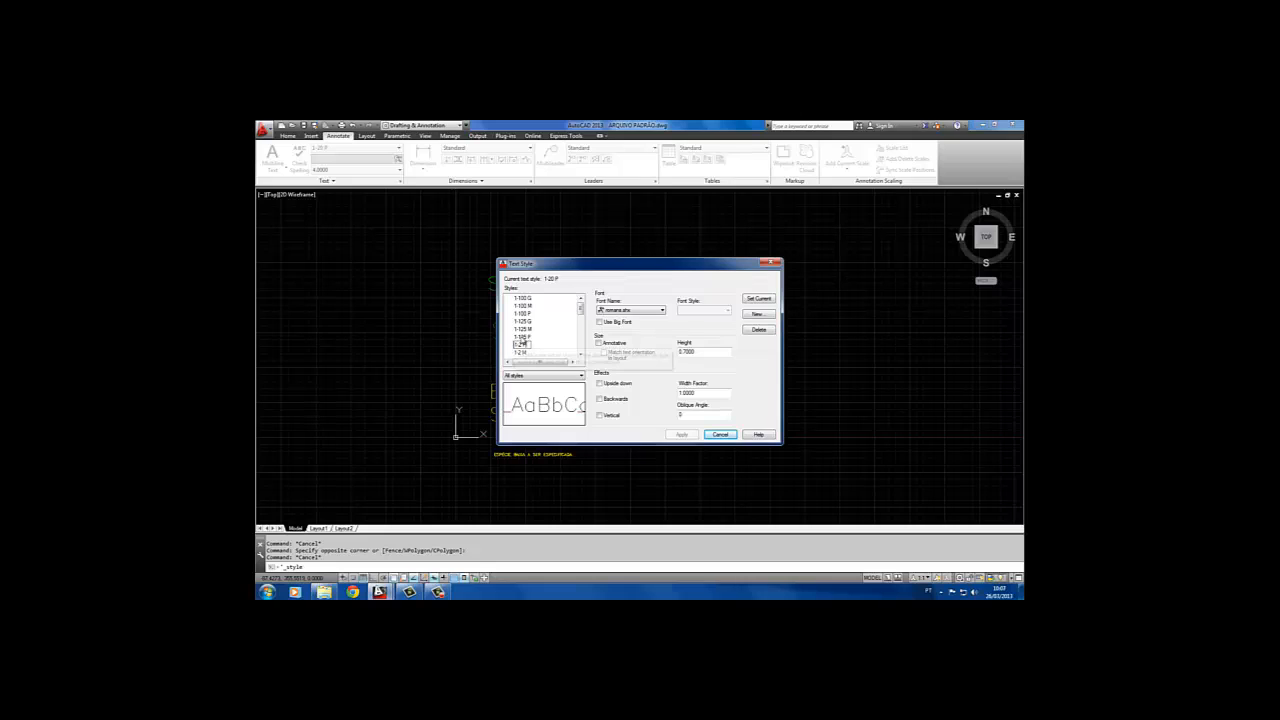
pyautogui.click(720, 434)
pyautogui.click(700, 362)
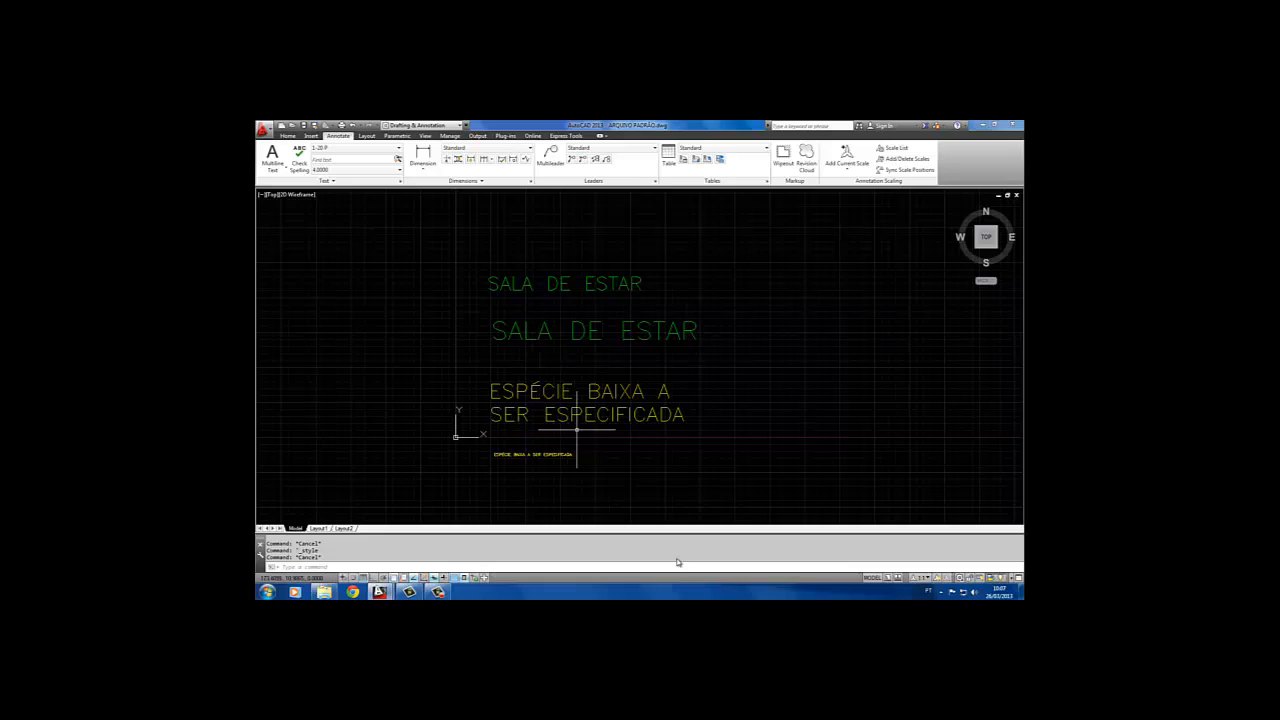
pyautogui.click(437, 591)
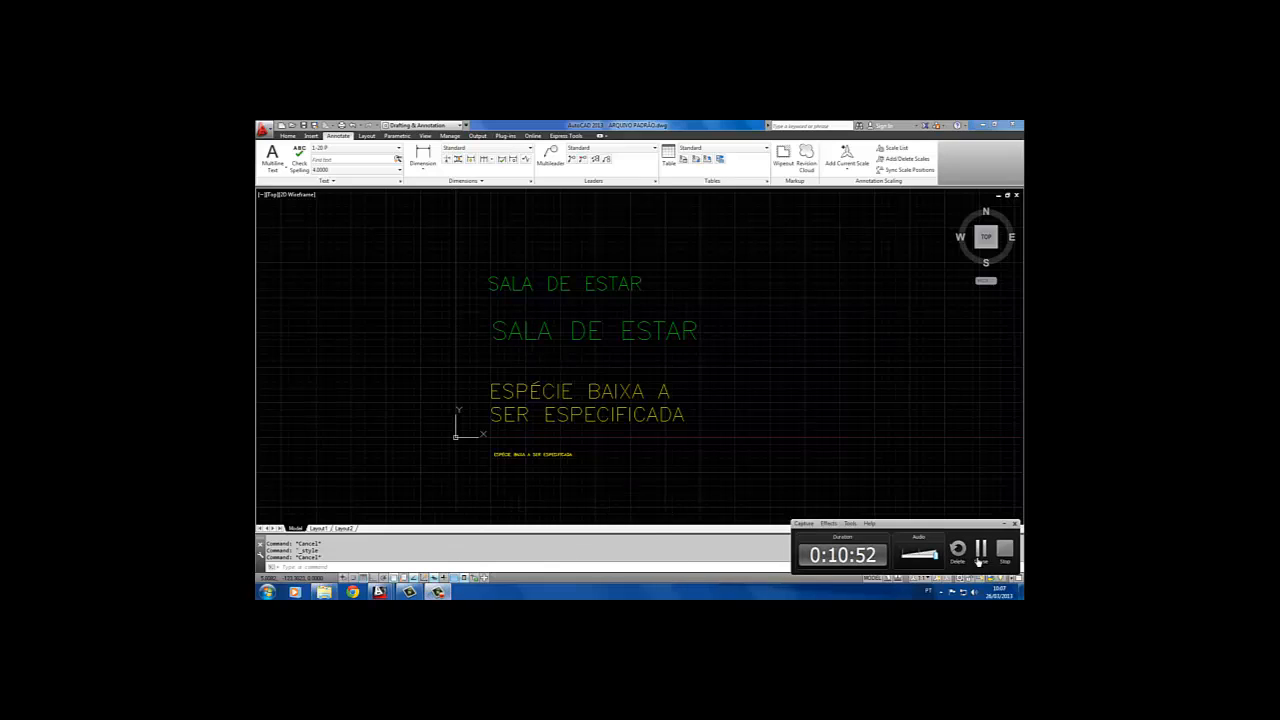